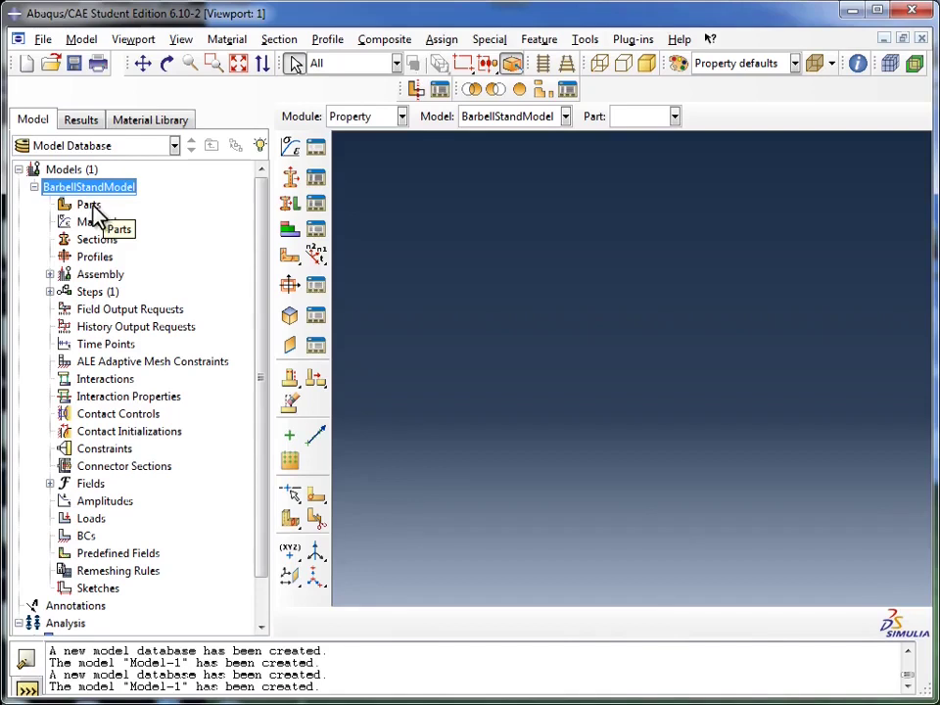
Step: Create a part named BarbellStand as a 3D deformable solid extrusion with an approximate size of 5
double_click(88, 205)
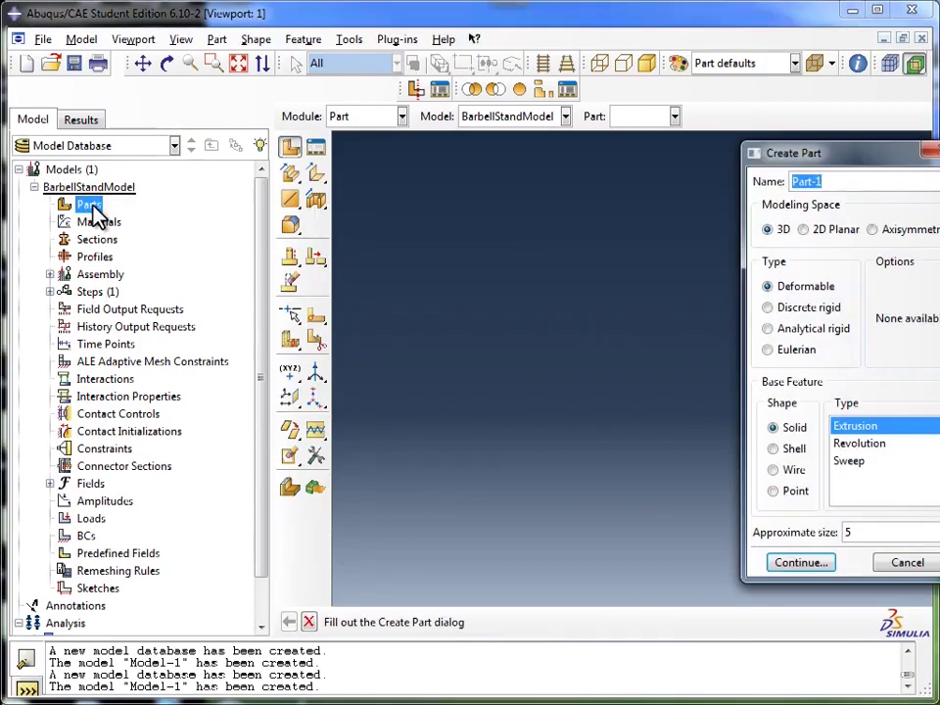
left_click_drag(793, 160, 691, 180)
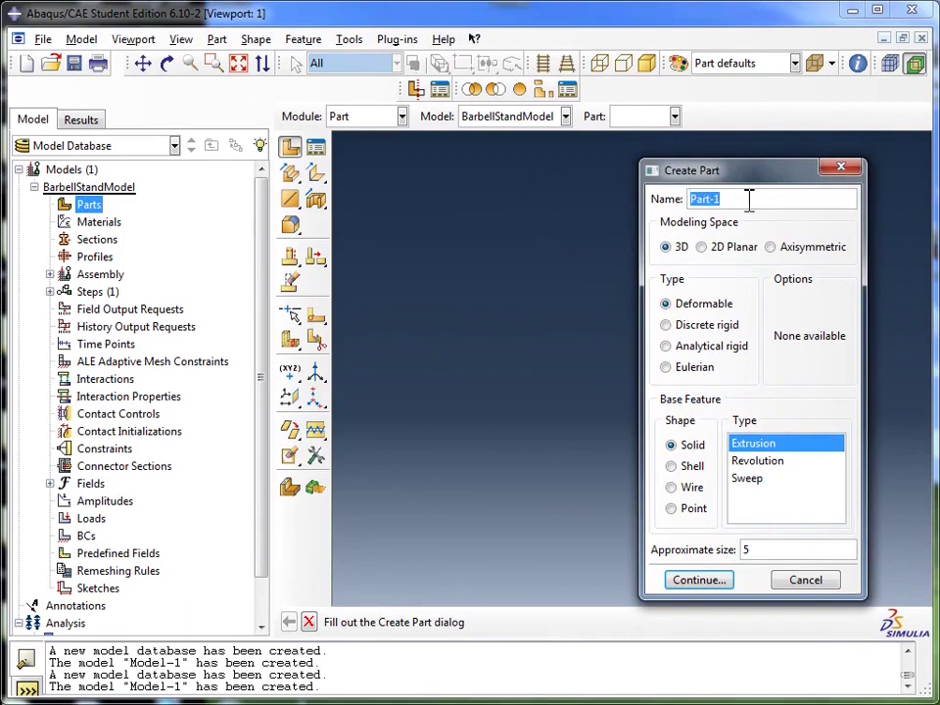
type("BarbellStand")
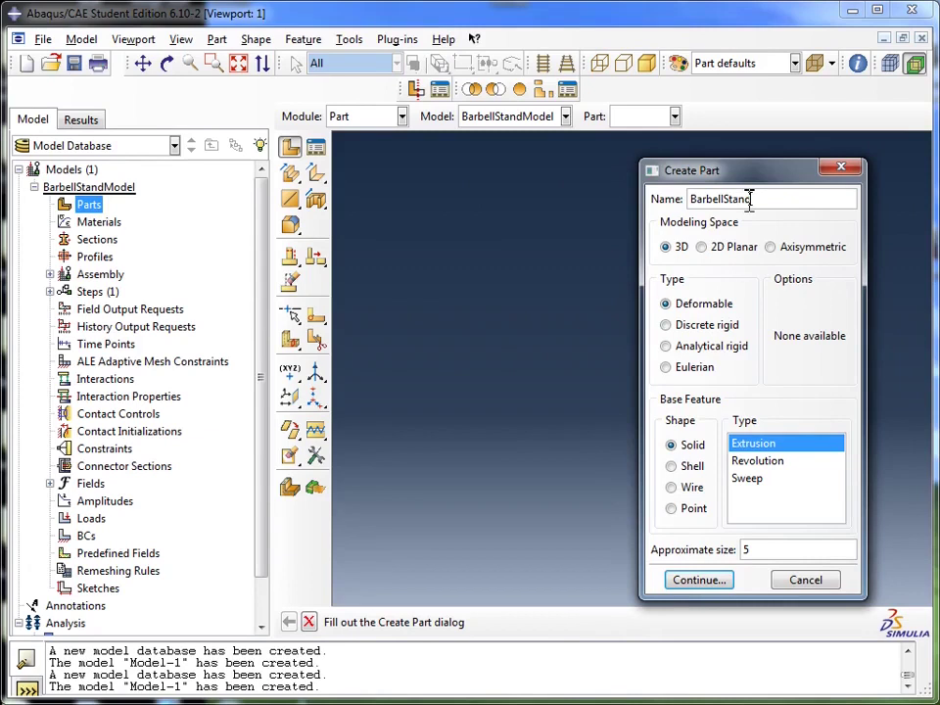
left_click(666, 248)
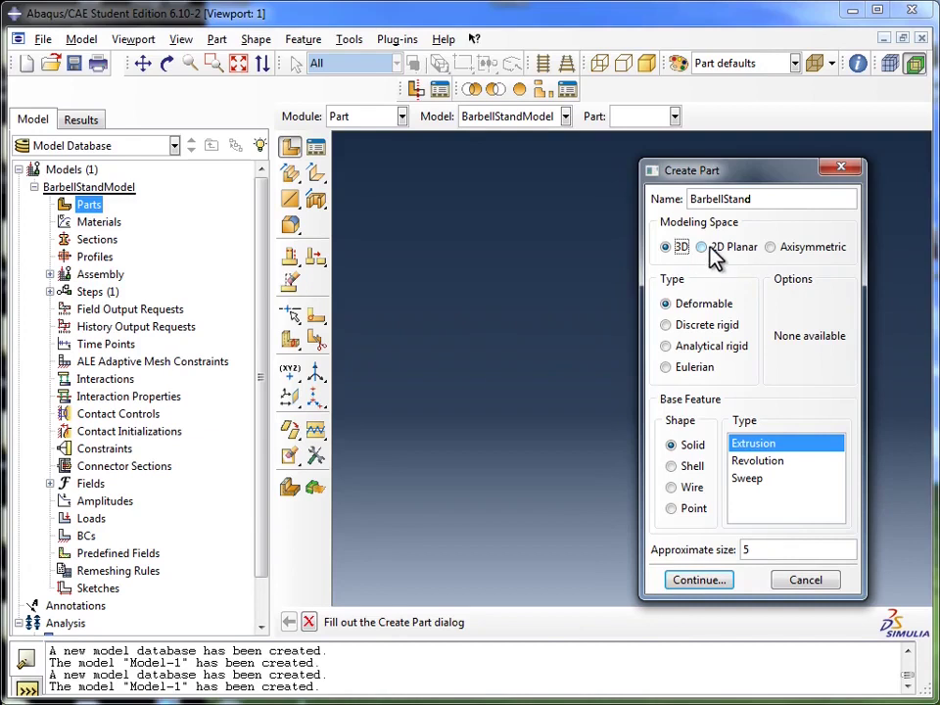
left_click(668, 248)
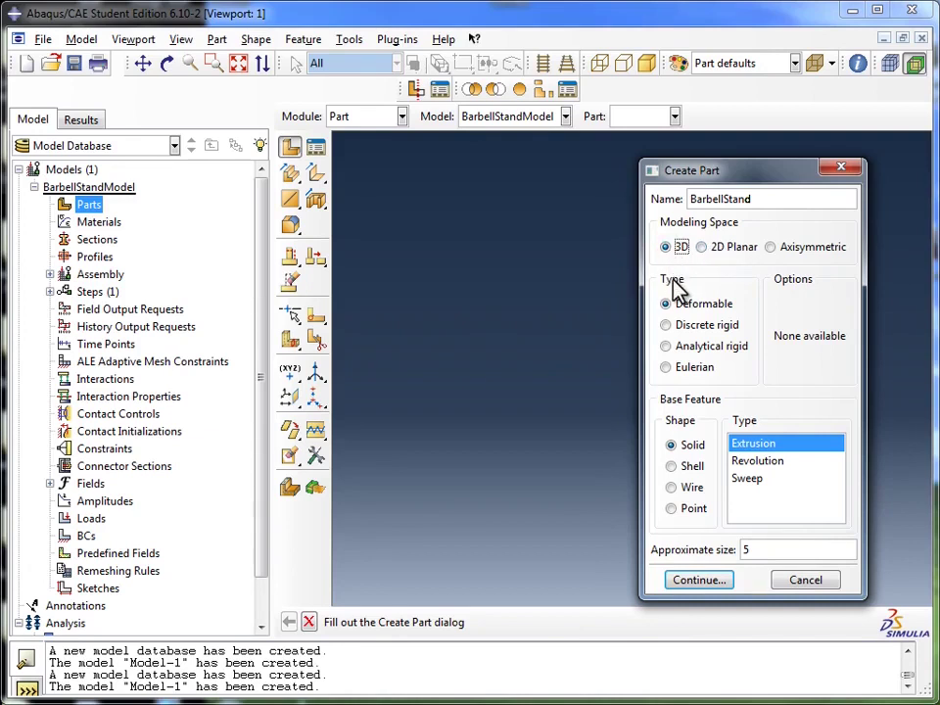
left_click(681, 309)
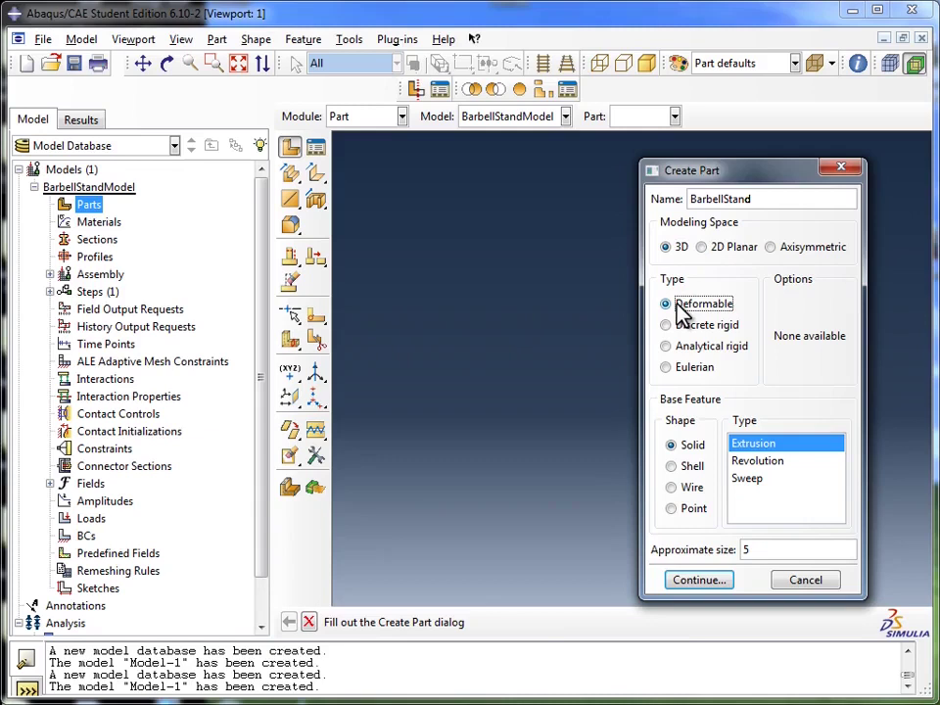
left_click(689, 308)
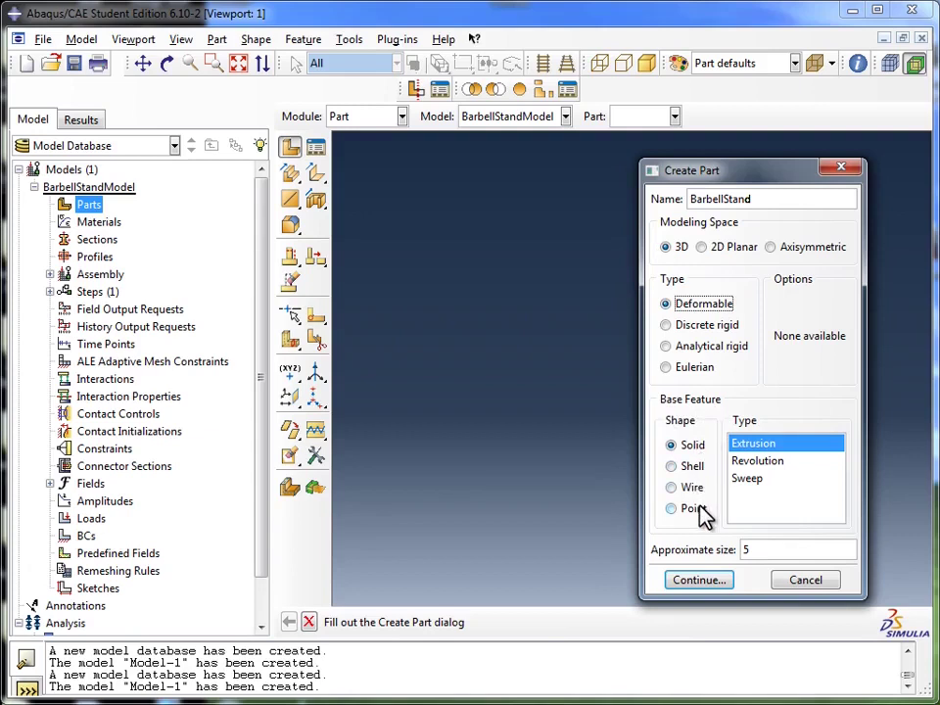
left_click(691, 449)
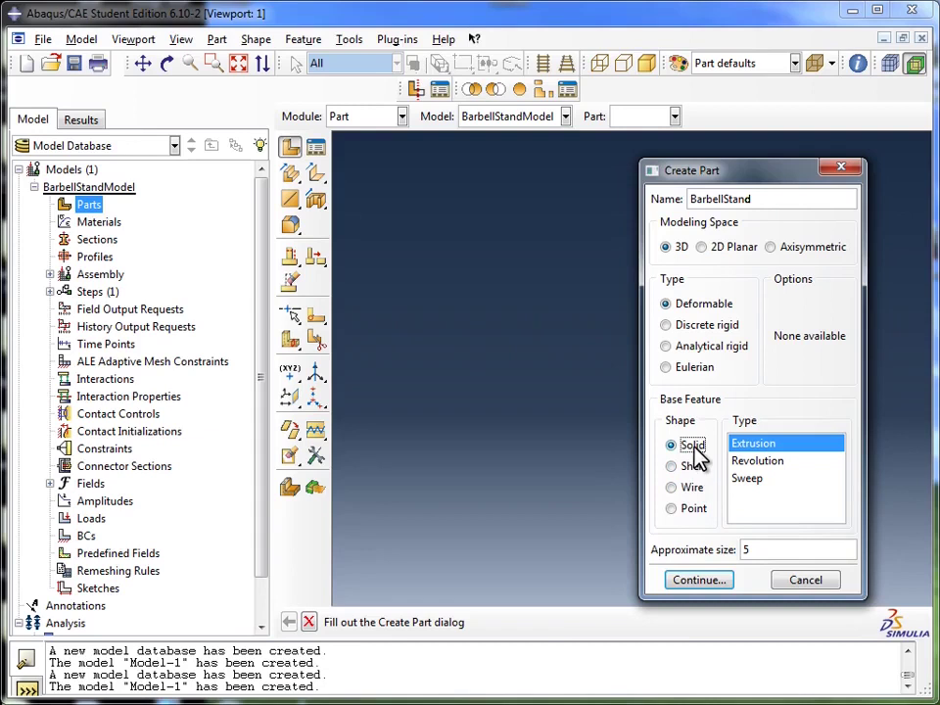
left_click(754, 445)
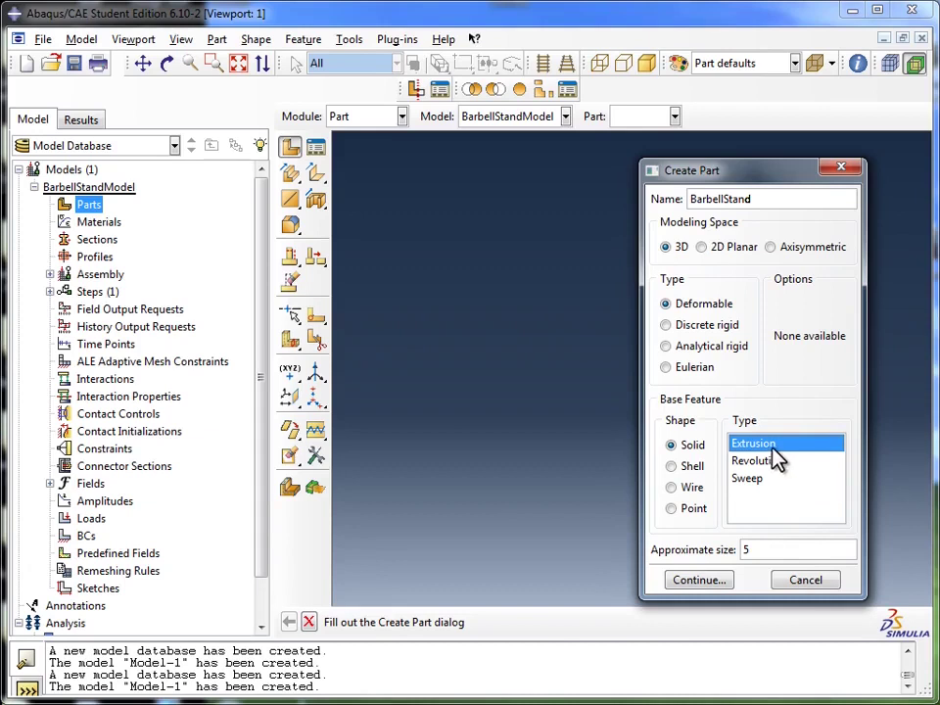
left_click(768, 444)
left_click(751, 550)
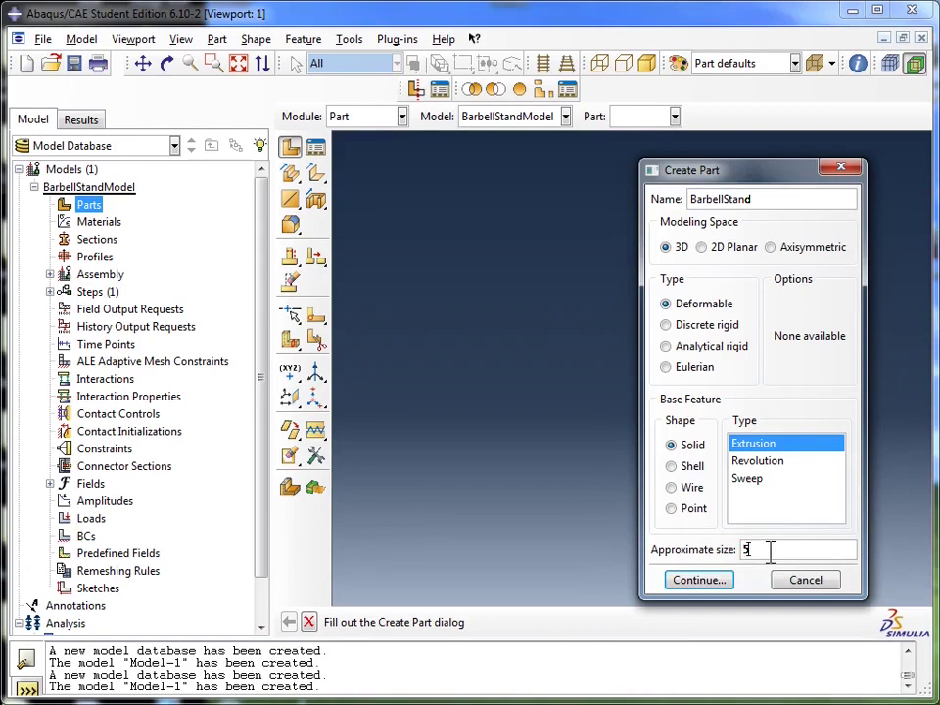
left_click(722, 581)
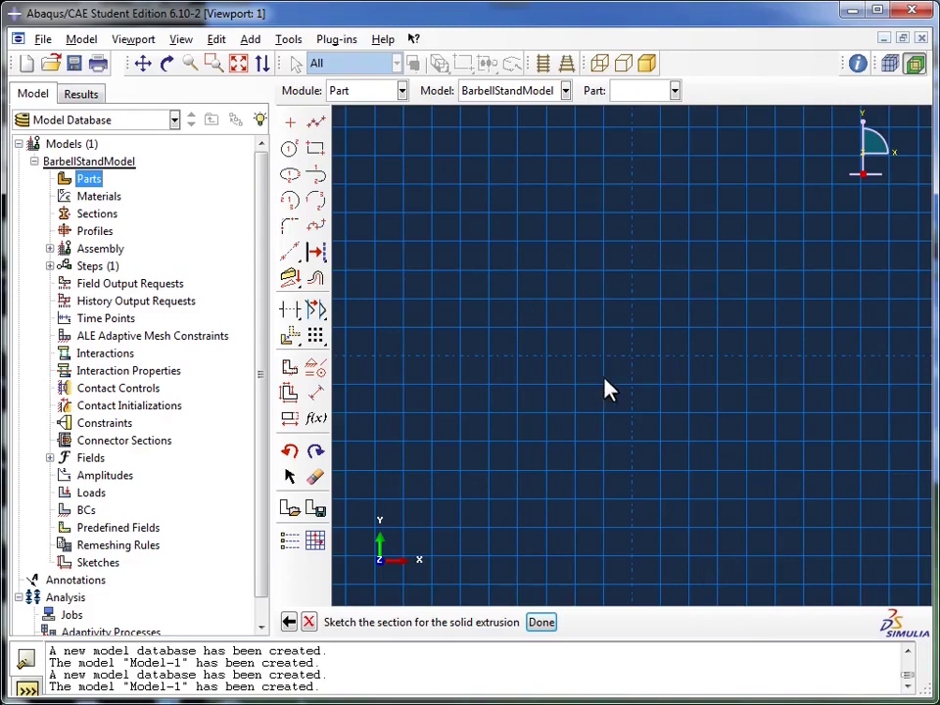
Step: Start a connected-line profile at the origin, running up about 0.35, across to about x 0.95, and up to about y 2.18
scroll(641, 394, "up", 4)
scroll(641, 395, "up", 3)
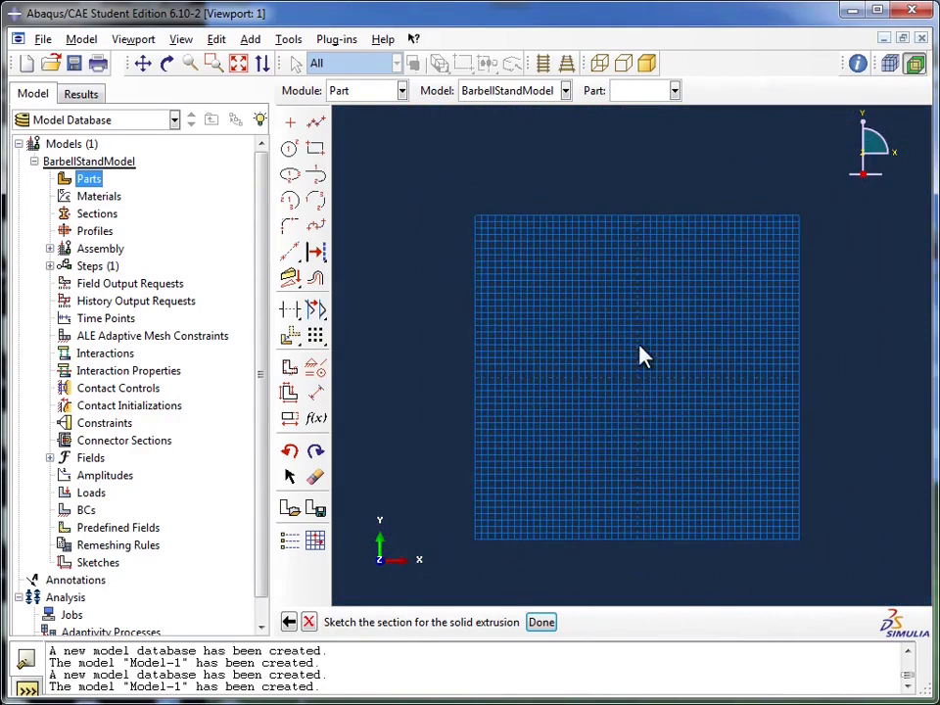
scroll(644, 391, "up", 2)
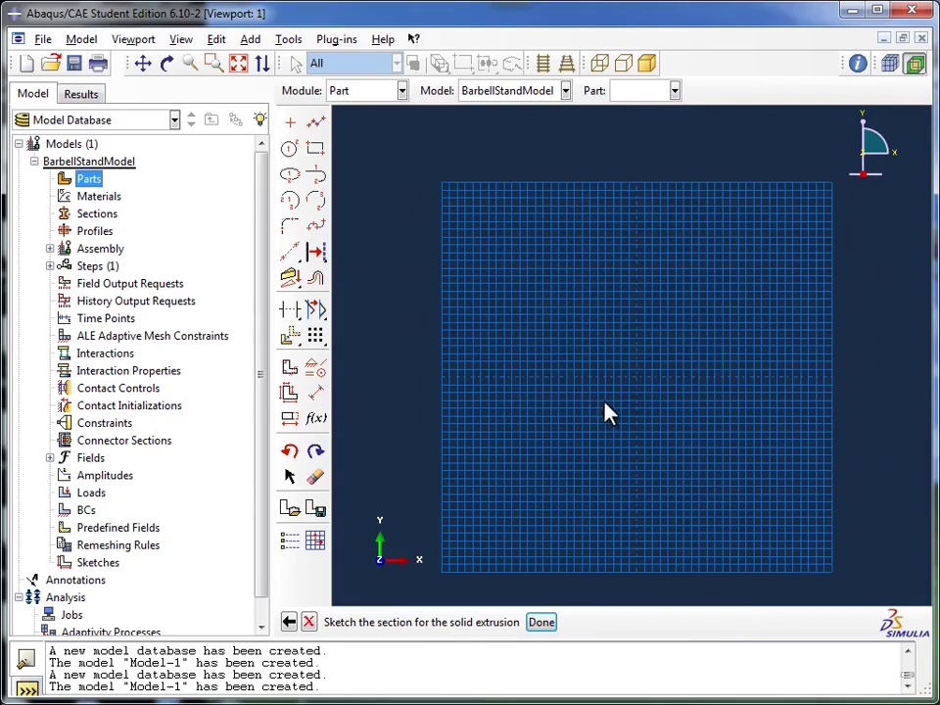
scroll(629, 386, "up", 1)
scroll(630, 385, "up", 1)
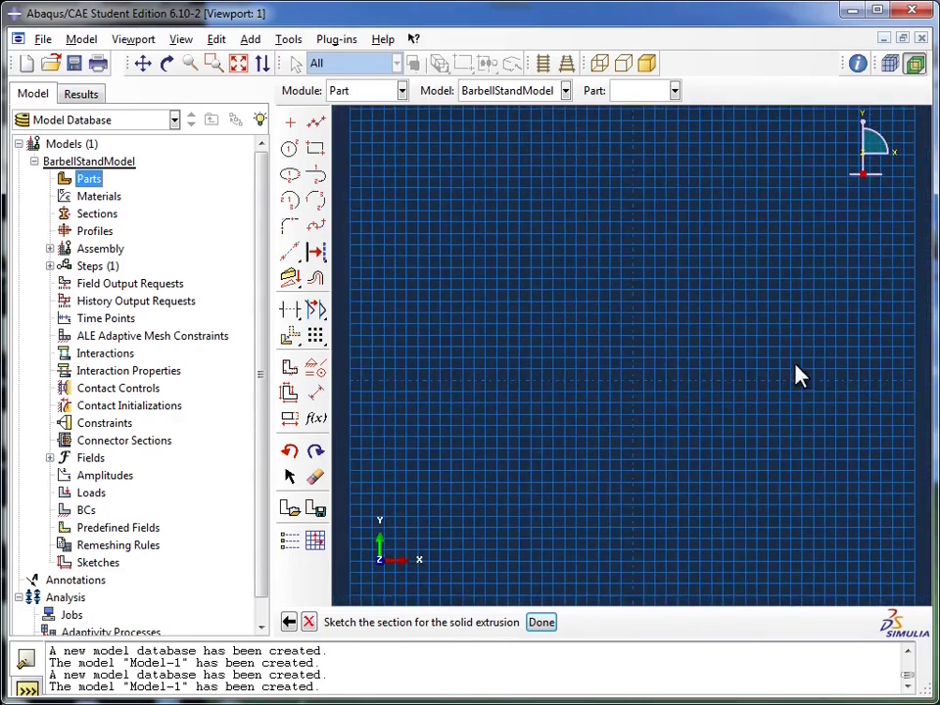
scroll(798, 371, "down", 1)
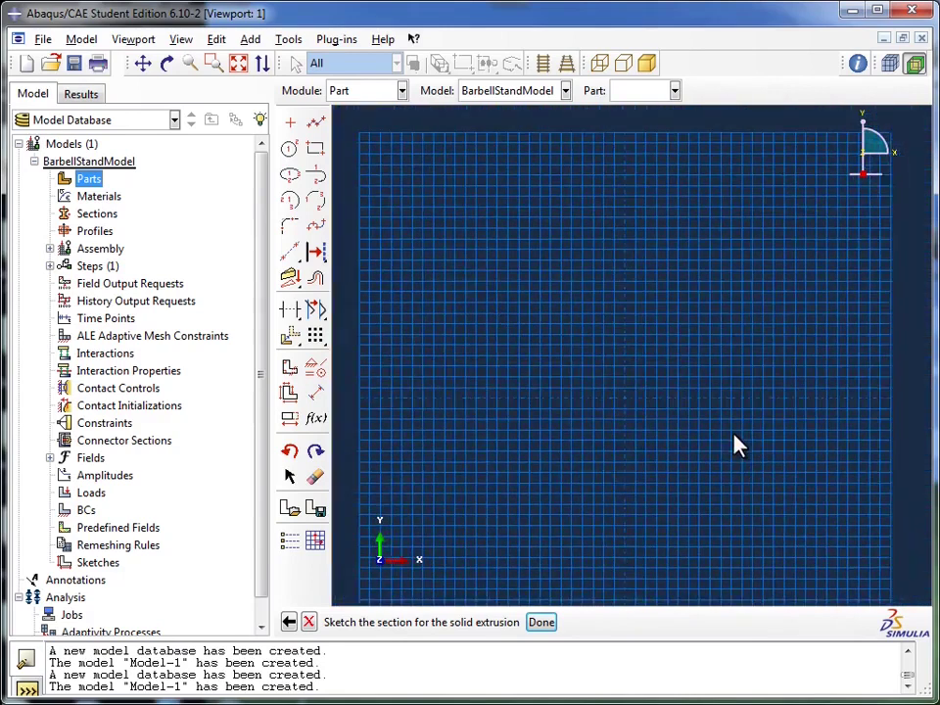
scroll(738, 446, "up", 1)
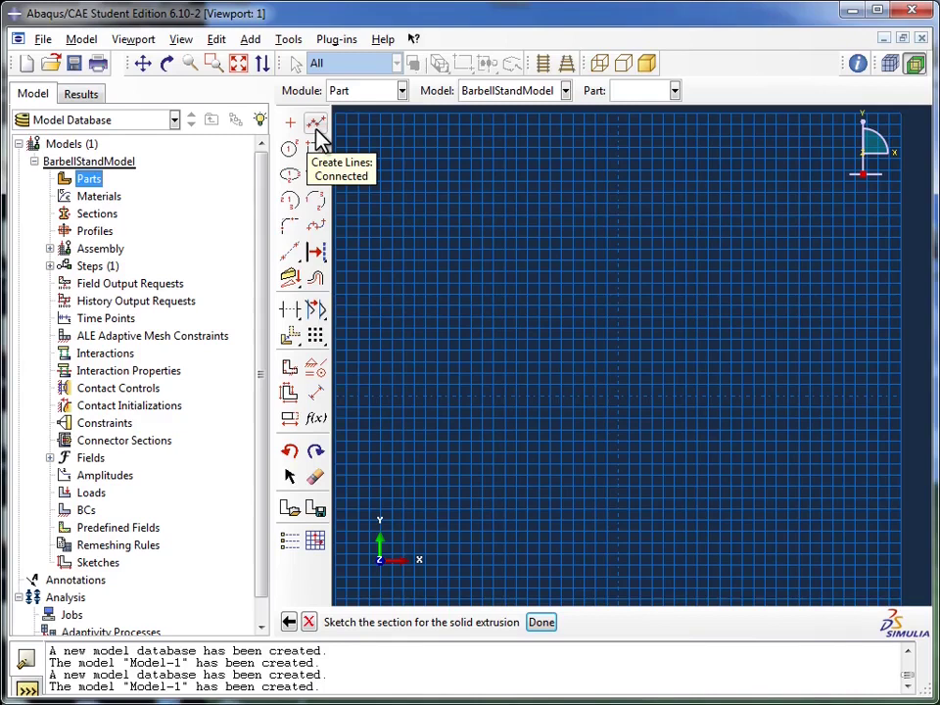
left_click(315, 124)
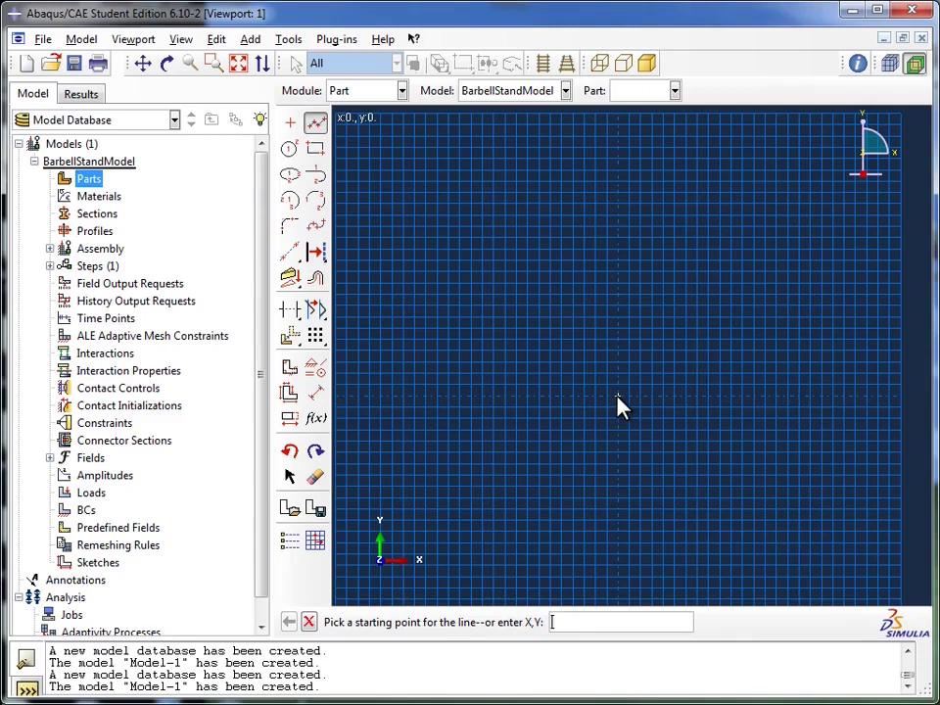
left_click(618, 396)
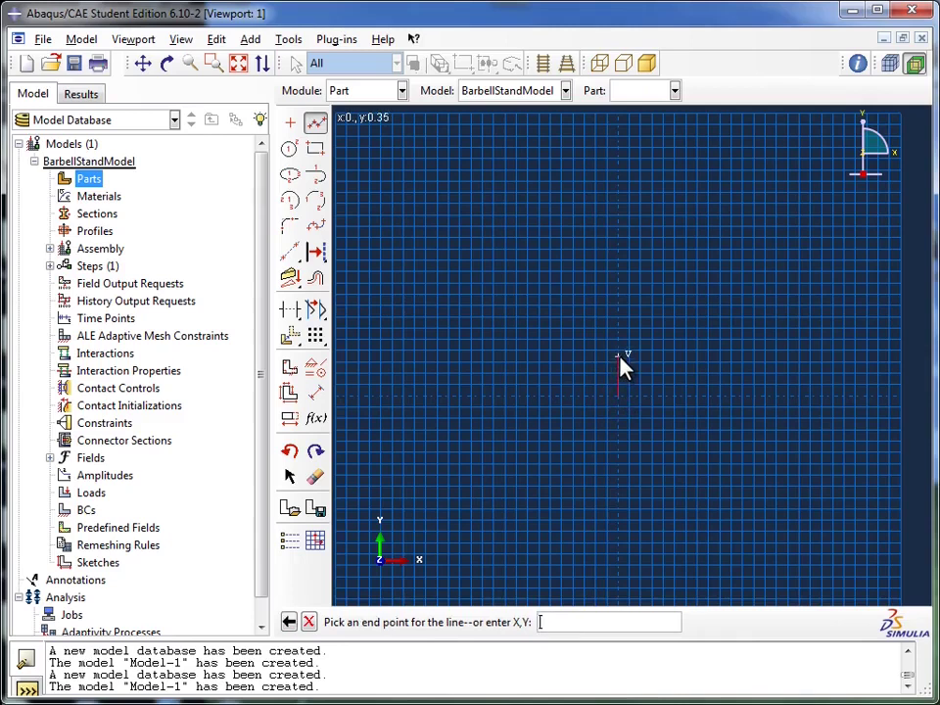
left_click(619, 356)
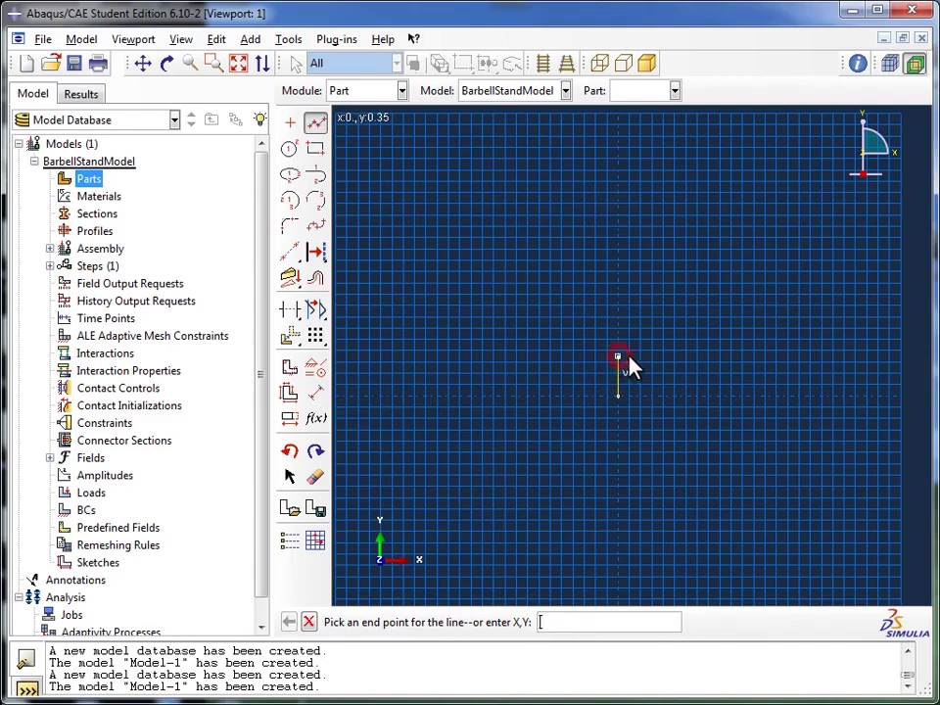
left_click(729, 359)
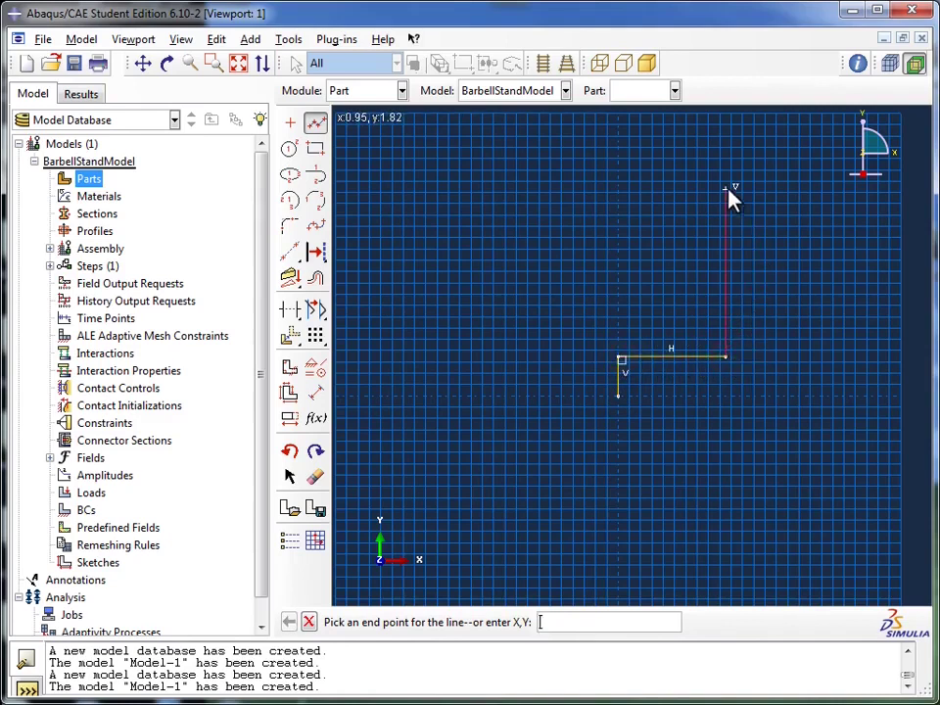
left_click(724, 152)
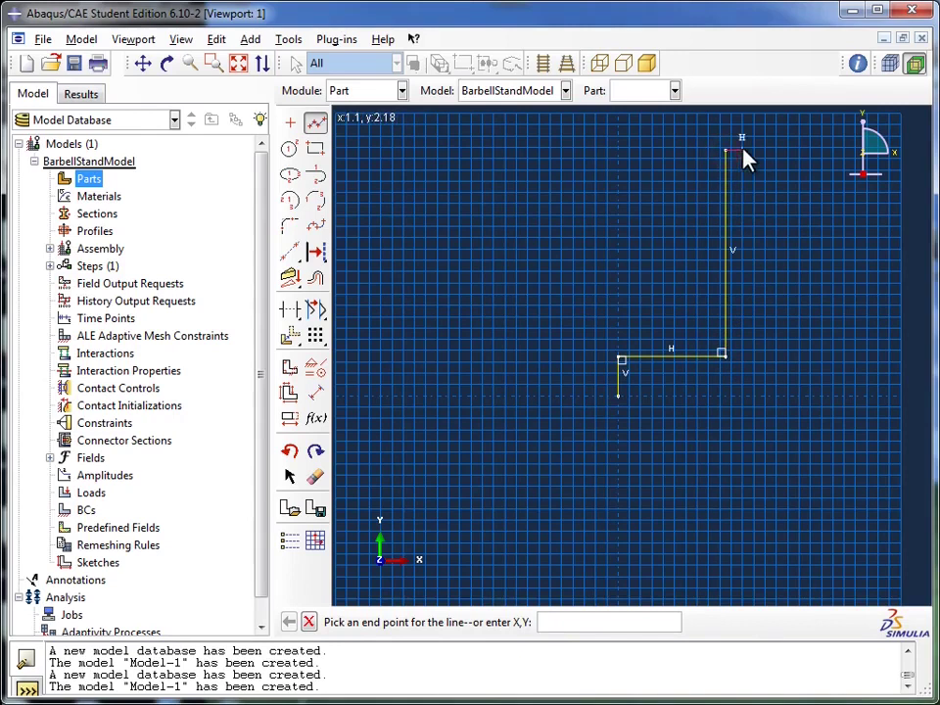
Step: Continue the profile with the upright's top edge and the notched hook beside it, ending at about x 1.43, y 1.5
left_click(776, 152)
left_click(780, 196)
left_click(816, 194)
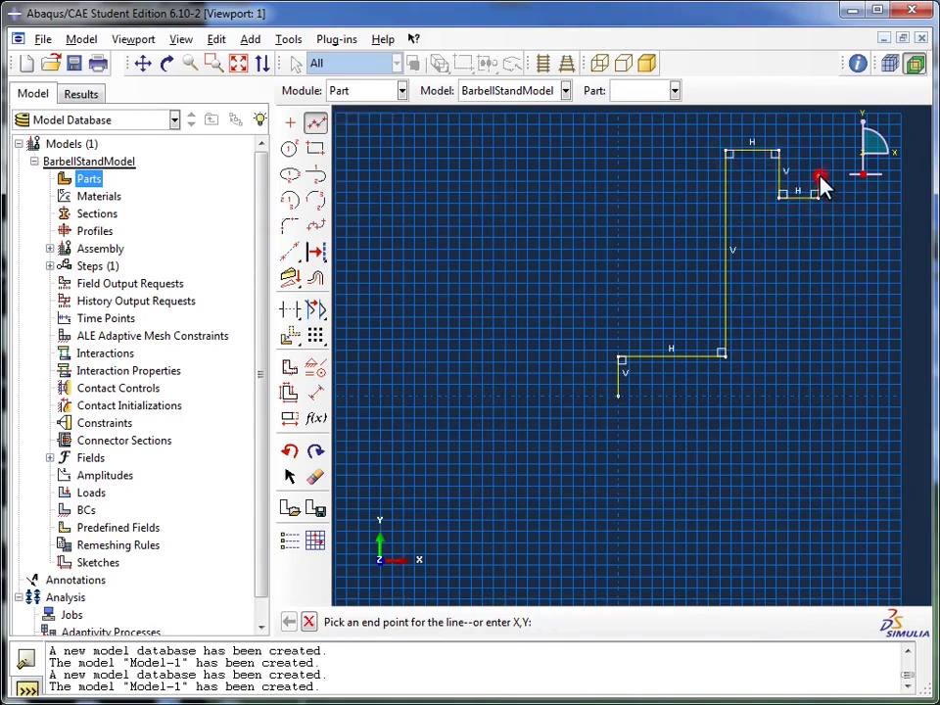
left_click(818, 178)
left_click(844, 177)
left_click(844, 226)
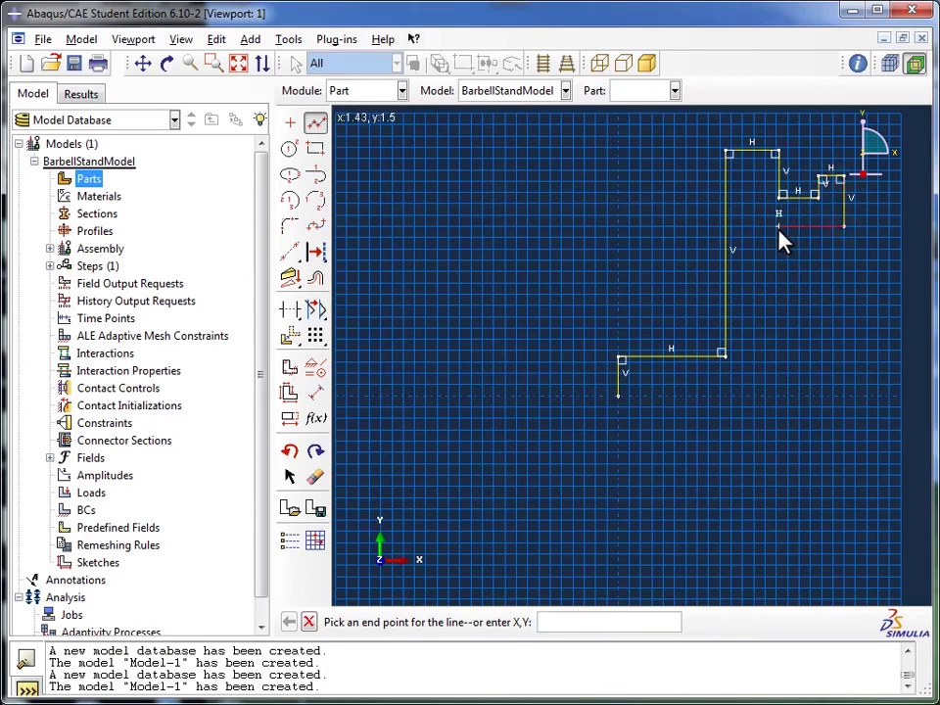
left_click(778, 228)
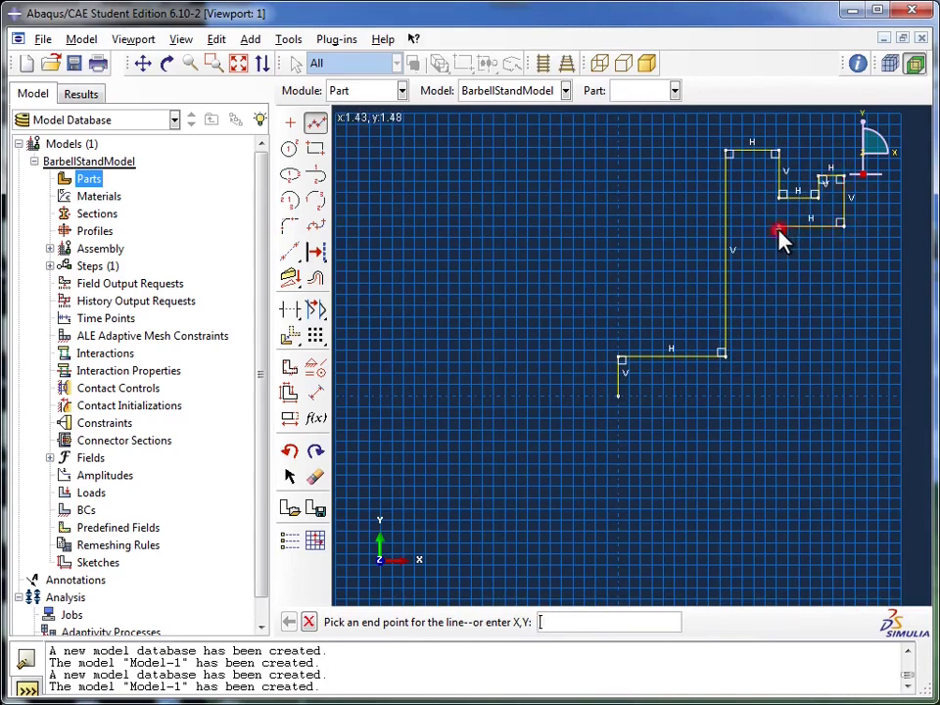
Step: Close the profile down the other side of the upright and around the base's second foot, back to the origin
left_click(778, 355)
left_click(833, 357)
left_click(832, 395)
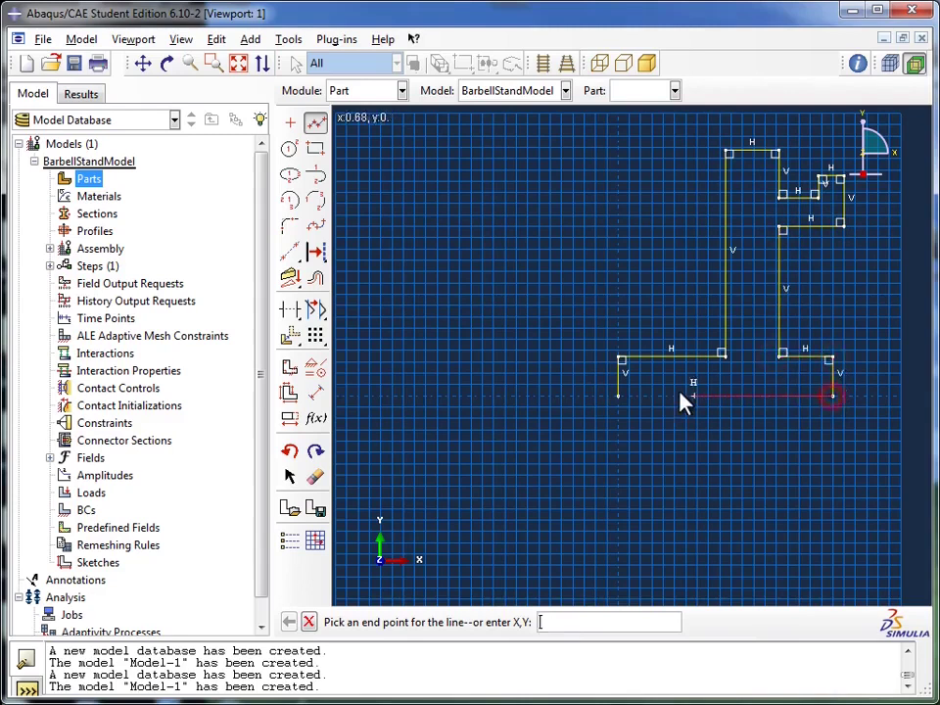
left_click(618, 397)
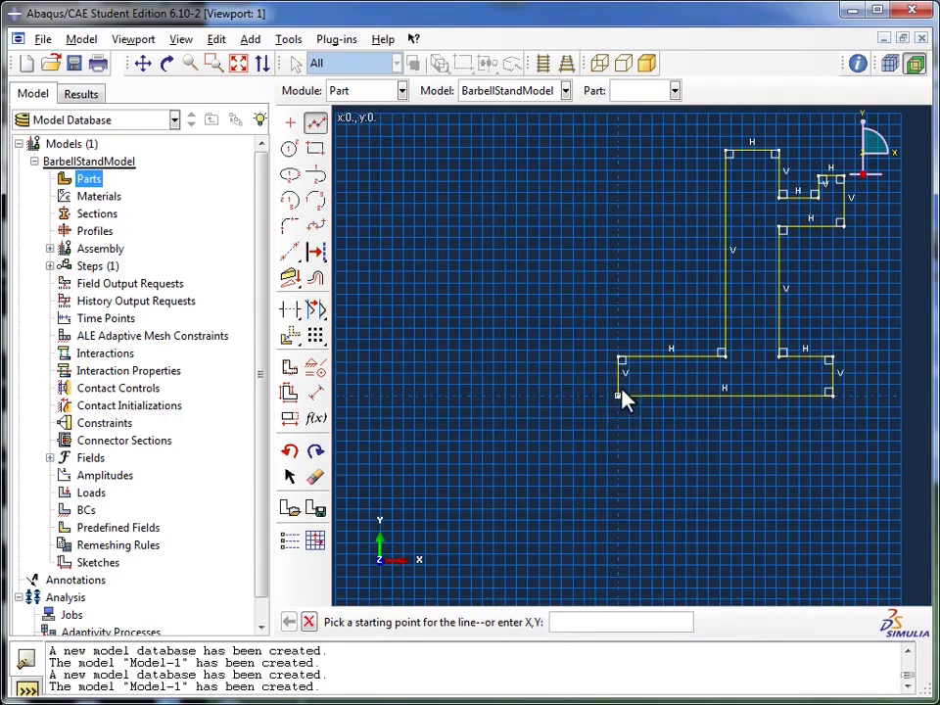
scroll(593, 413, "down", 2)
scroll(787, 250, "up", 1)
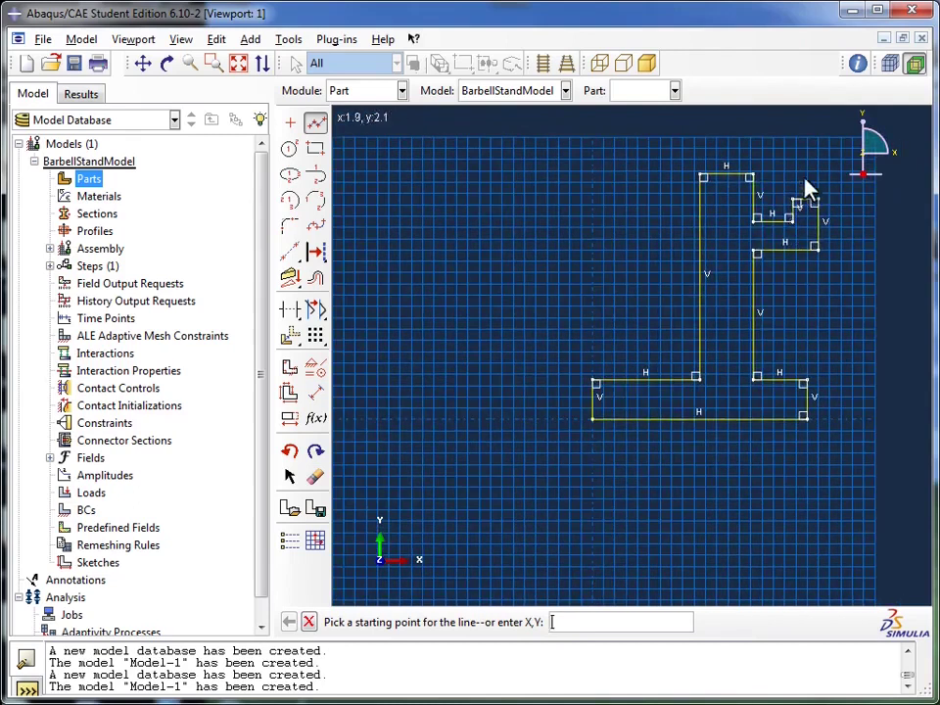
left_click(805, 381)
left_click(803, 416)
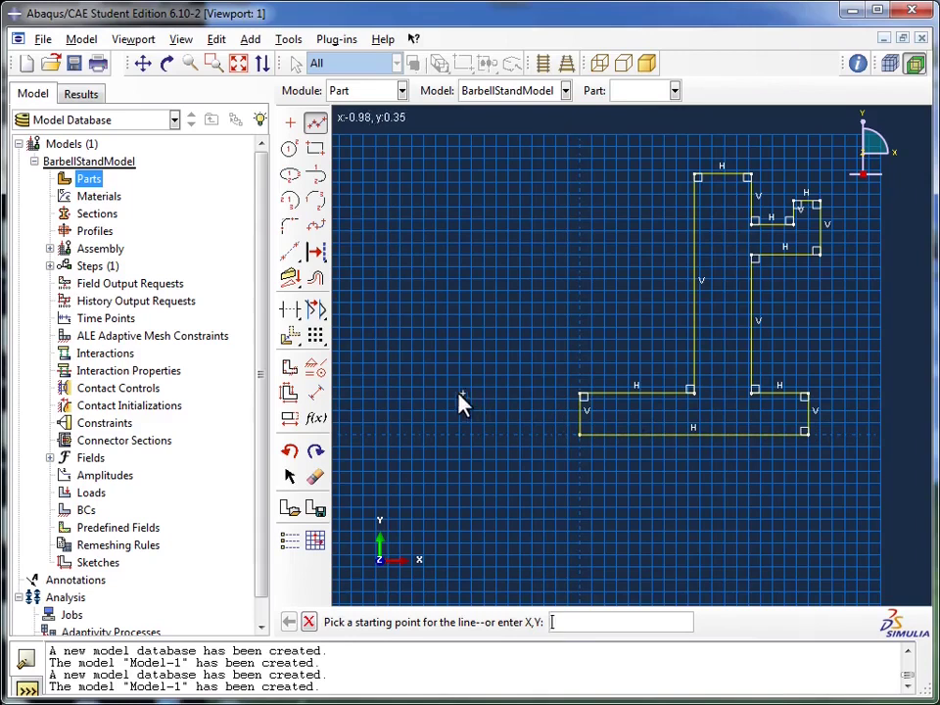
Step: Apply an Equal length constraint to the two short vertical edges at the ends of the base
left_click(318, 370)
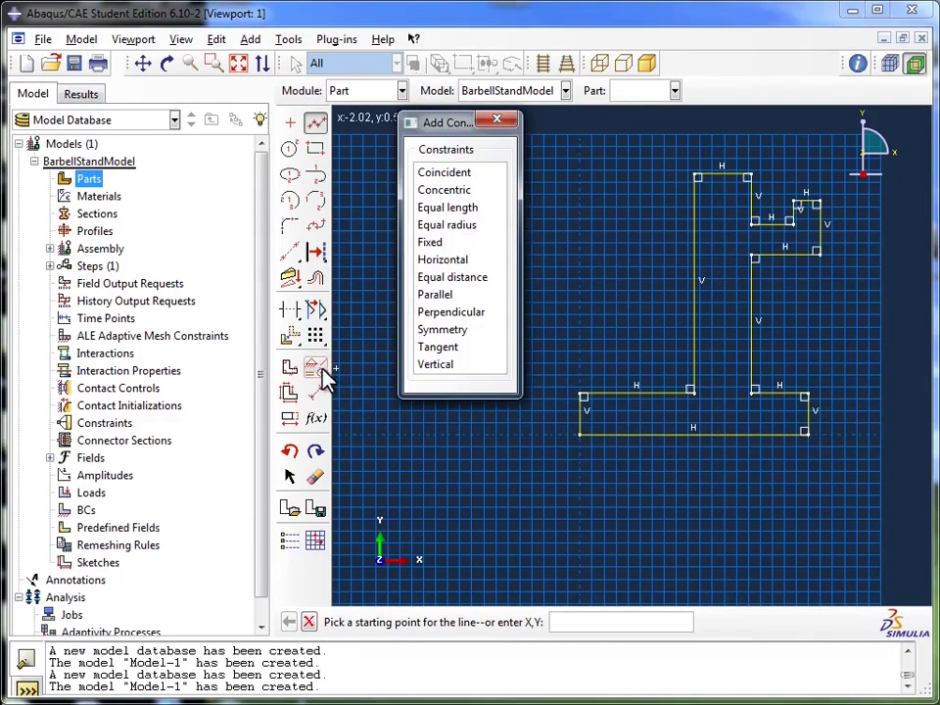
left_click(468, 209)
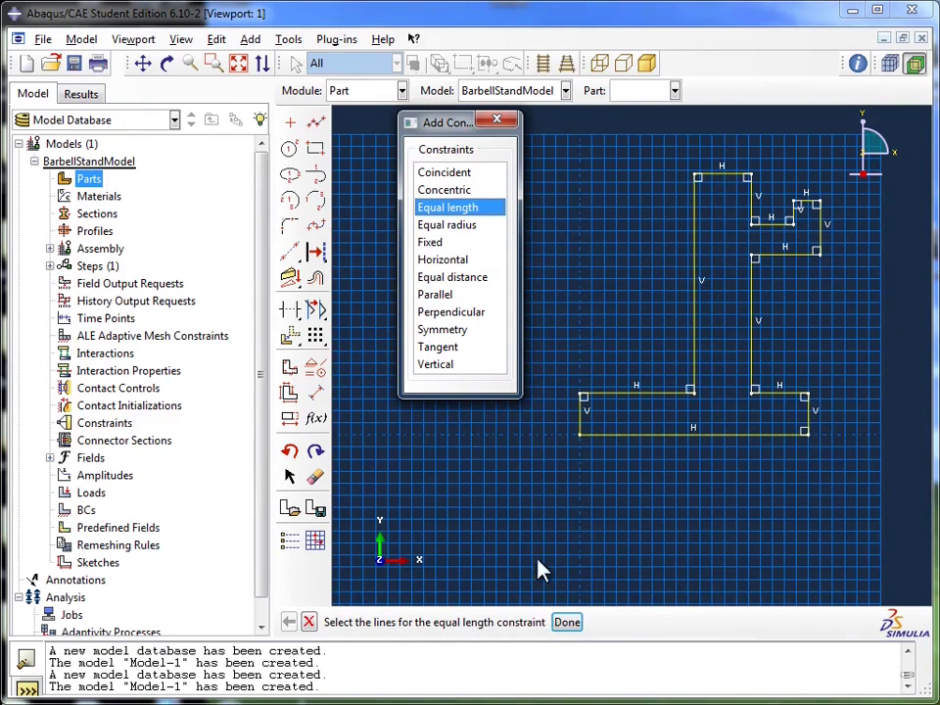
left_click(583, 423)
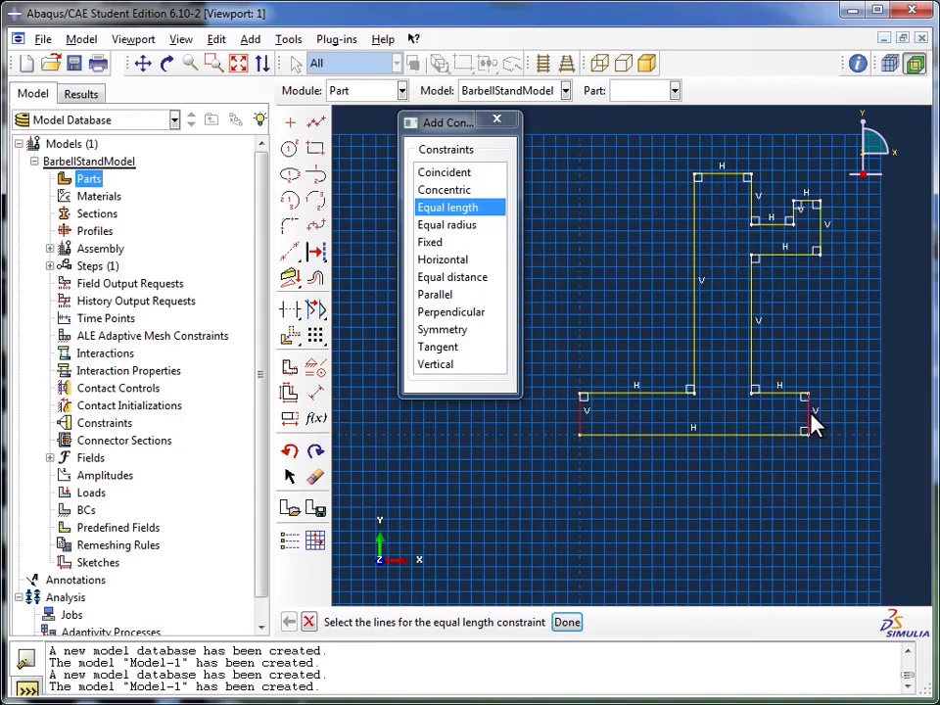
left_click(568, 625)
left_click(492, 124)
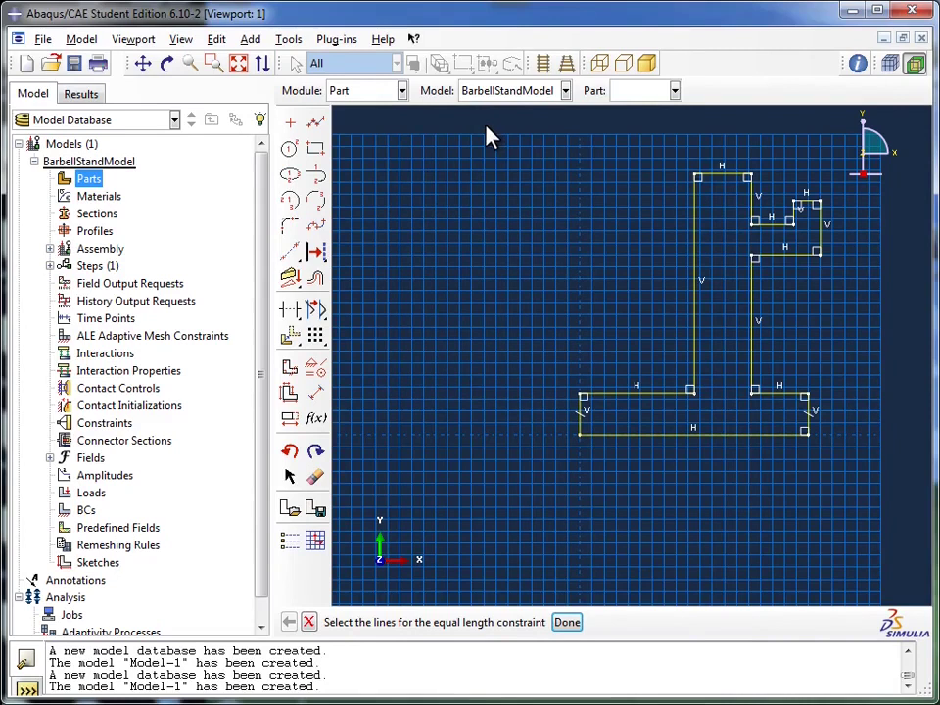
Step: Try dimensioning the overall height from the base's bottom edge to the upright's top edge as 1.5
left_click(317, 394)
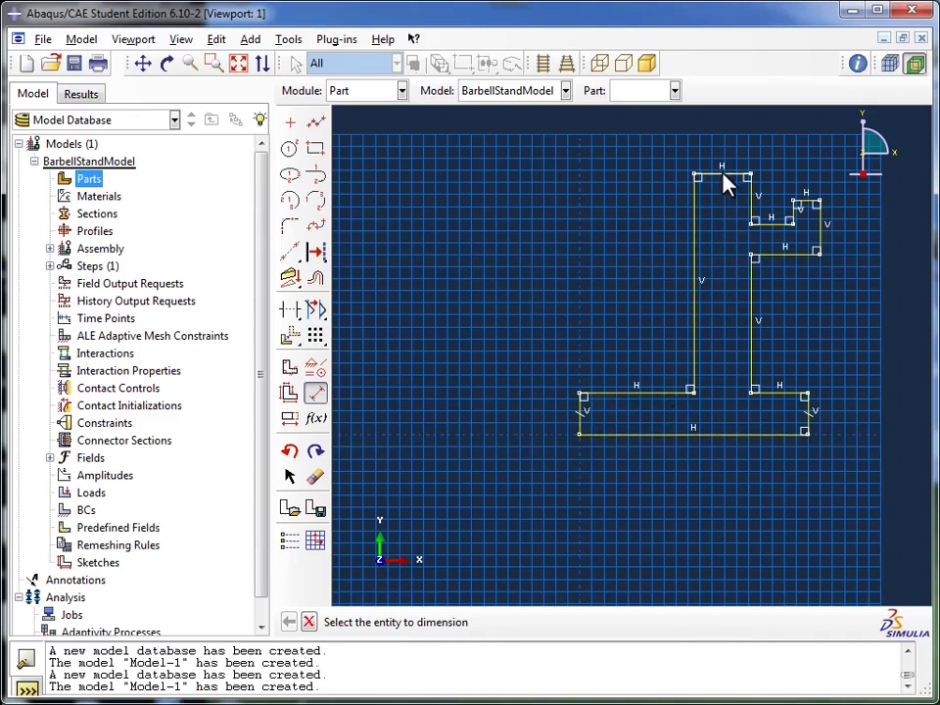
left_click(643, 436)
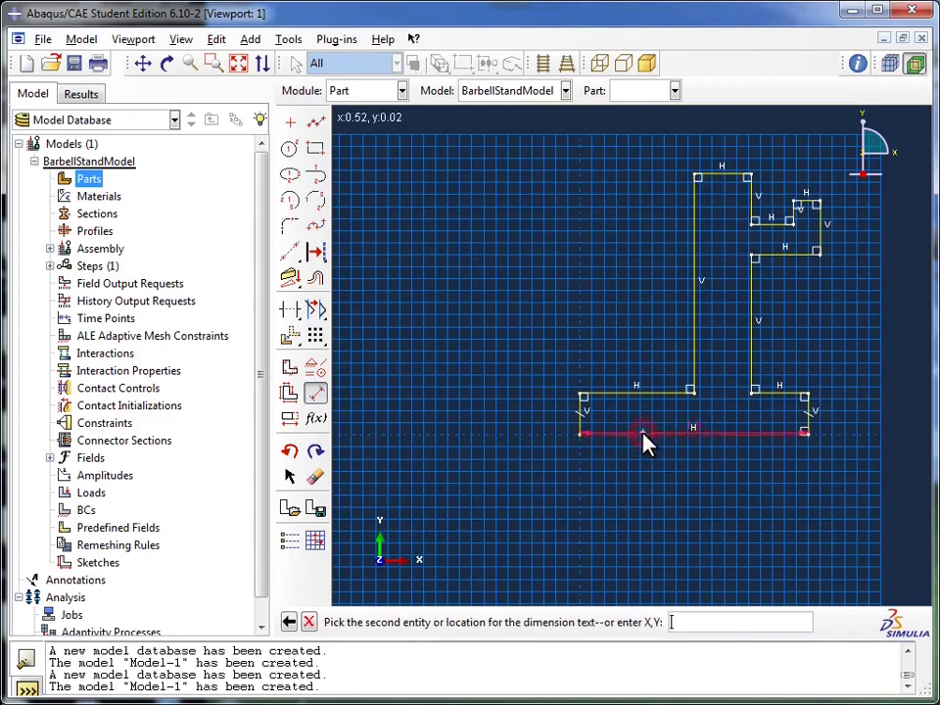
left_click(724, 183)
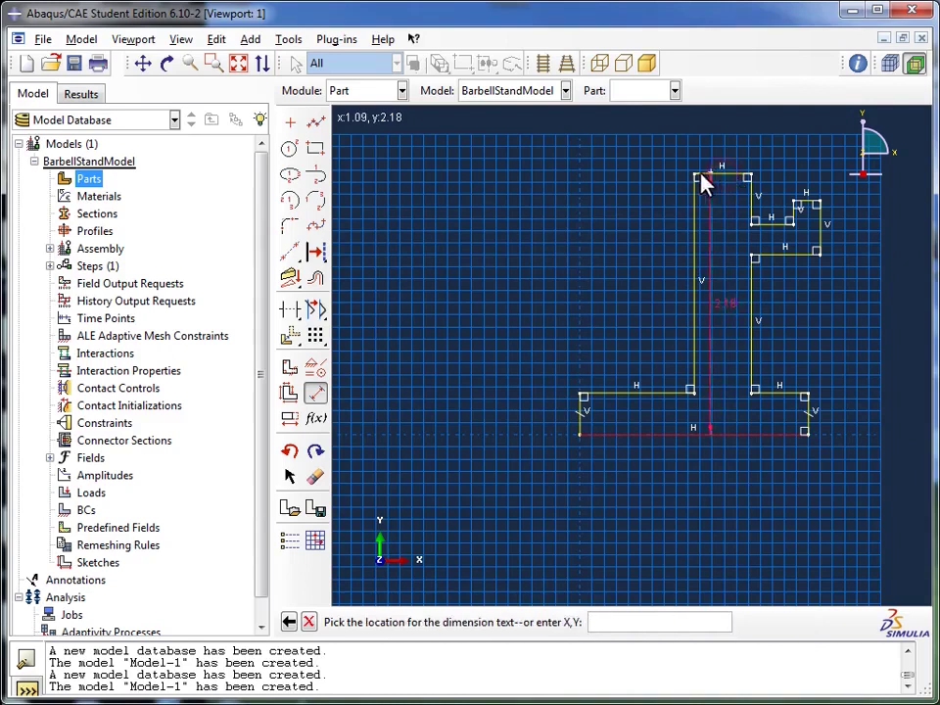
left_click(492, 185)
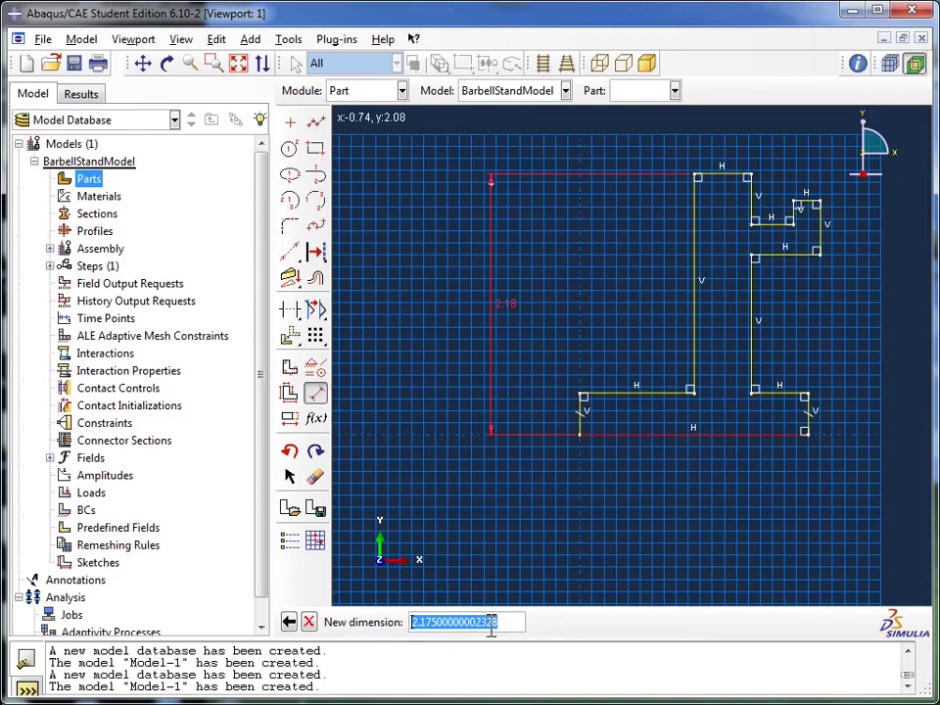
type("1")
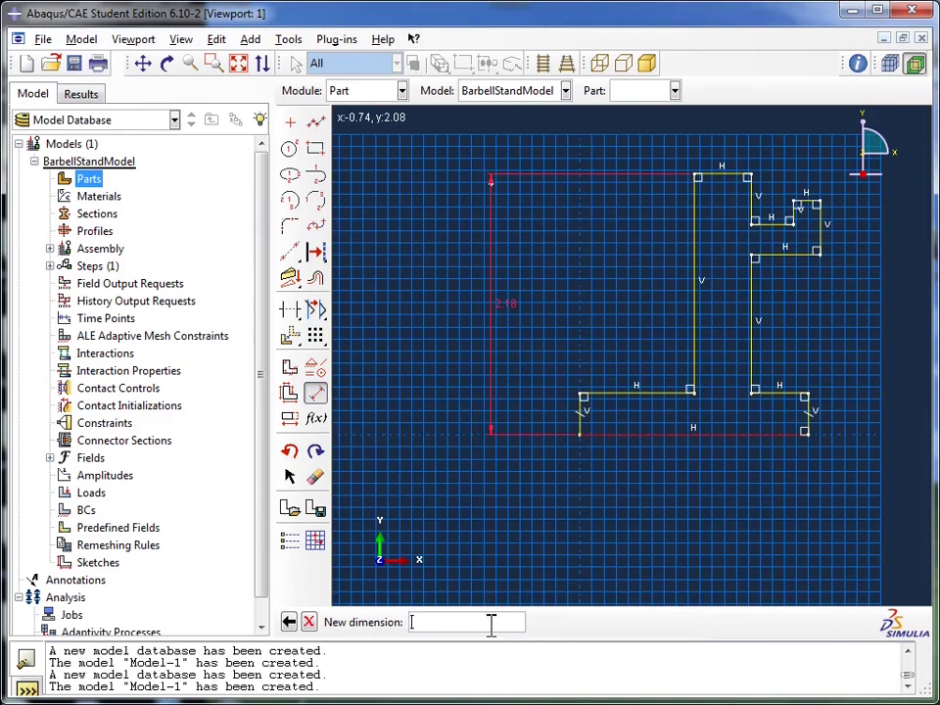
type(".5")
key("Return")
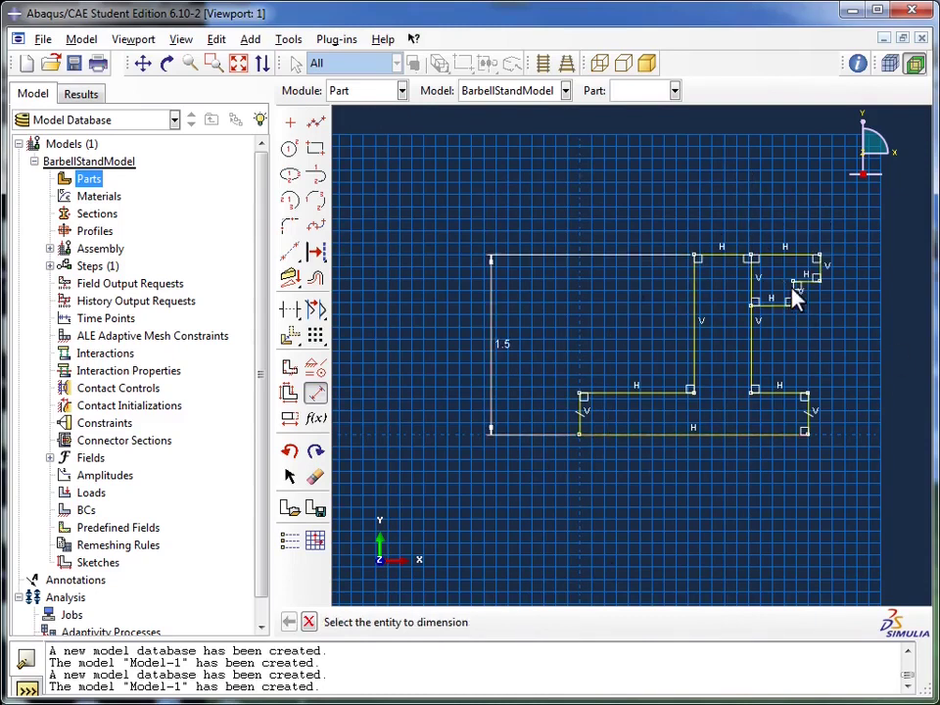
Step: Undo the 1.5 overall height dimension
scroll(839, 283, "up", 4)
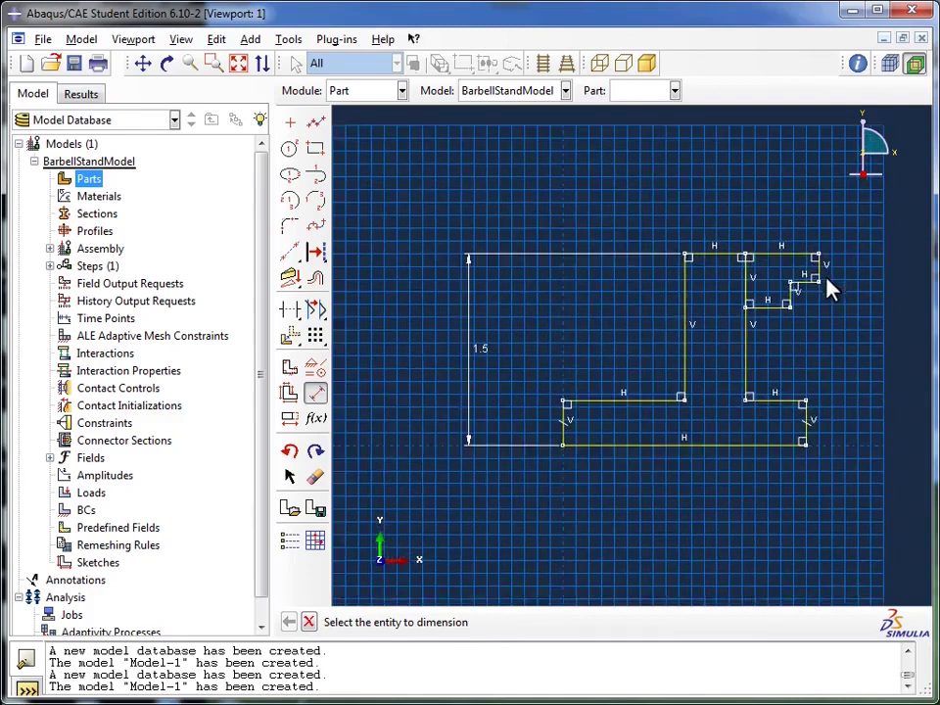
scroll(827, 291, "up", 1)
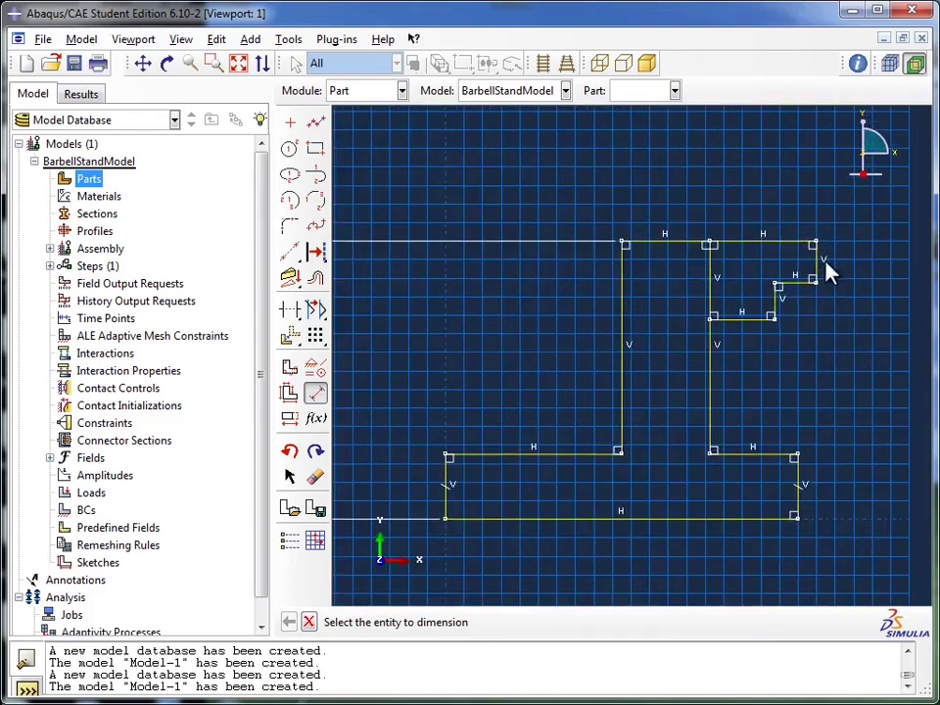
scroll(776, 363, "down", 1)
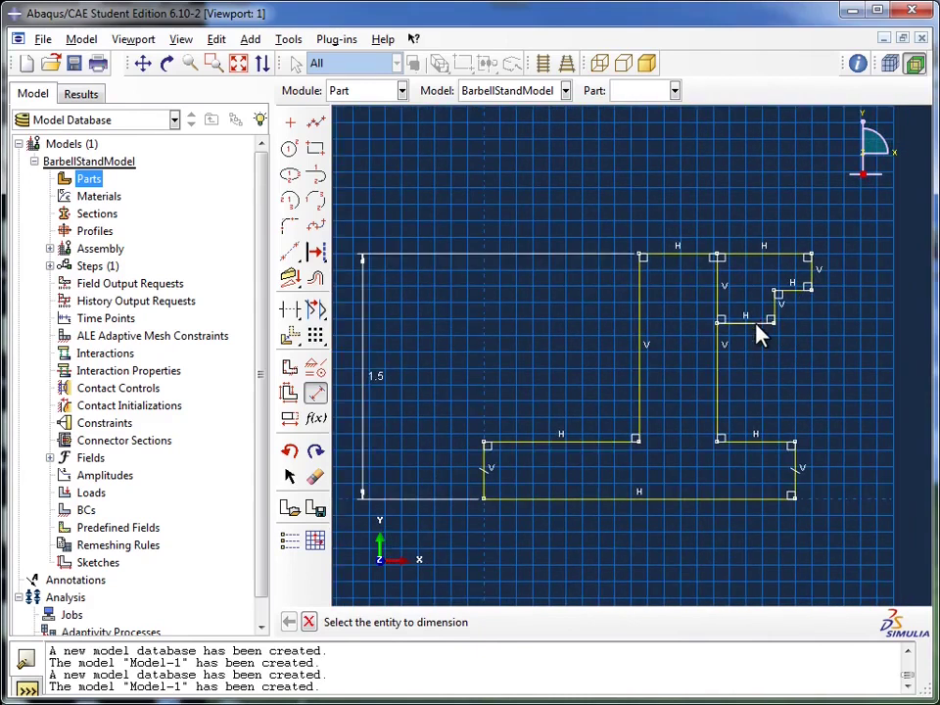
scroll(781, 335, "up", 2)
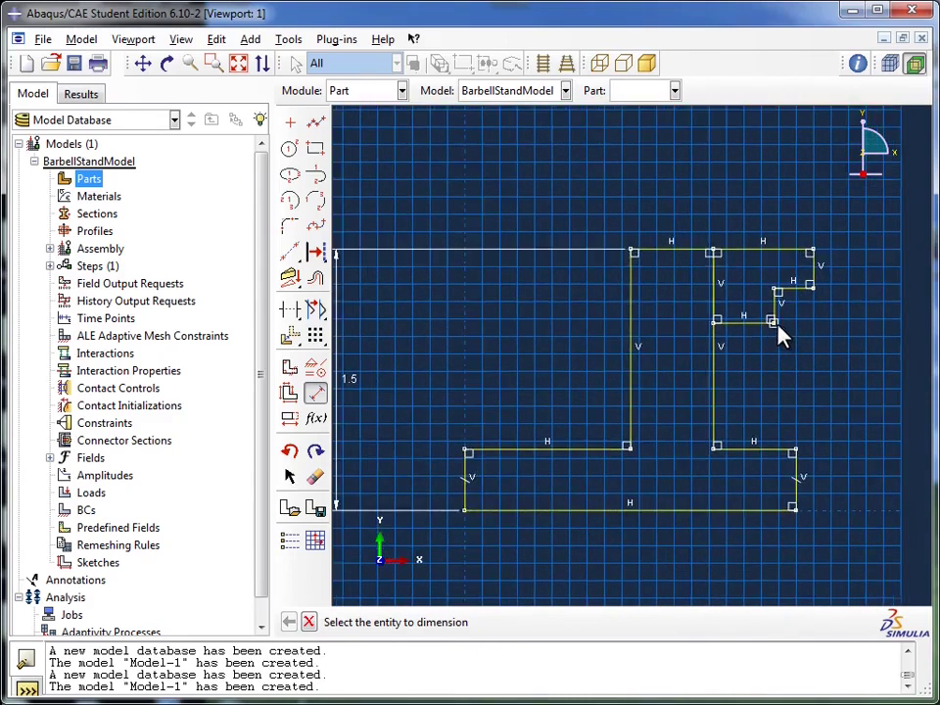
scroll(780, 335, "down", 3)
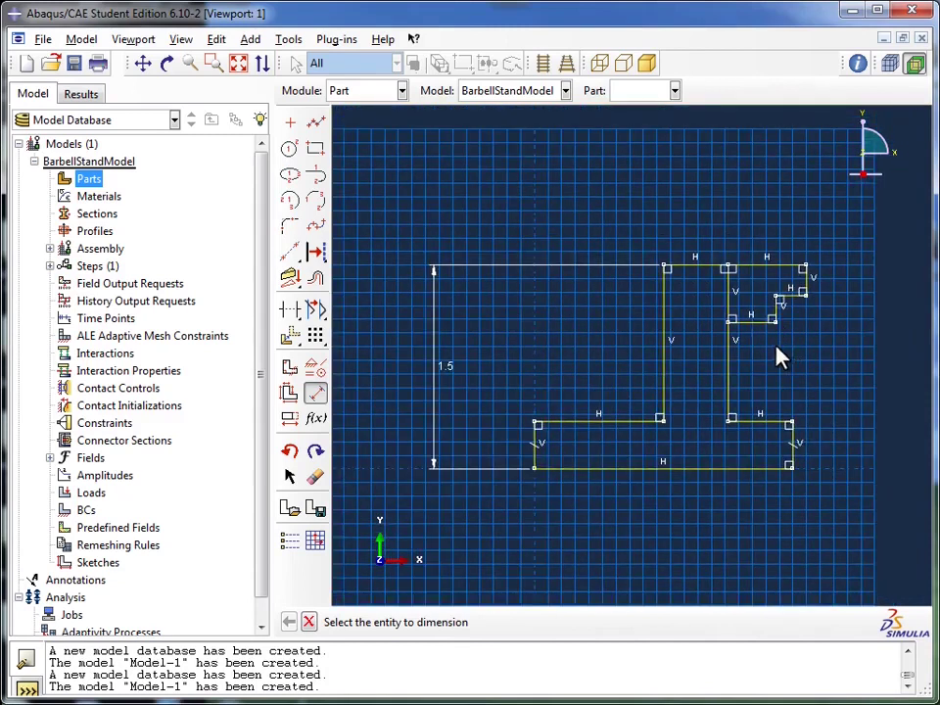
left_click(219, 41)
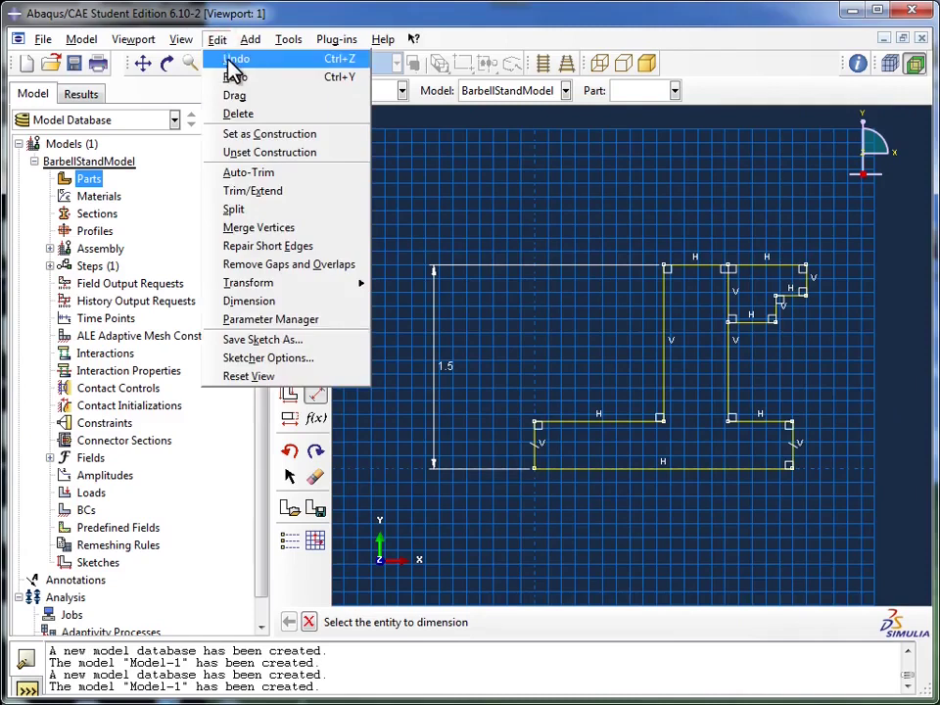
left_click(312, 64)
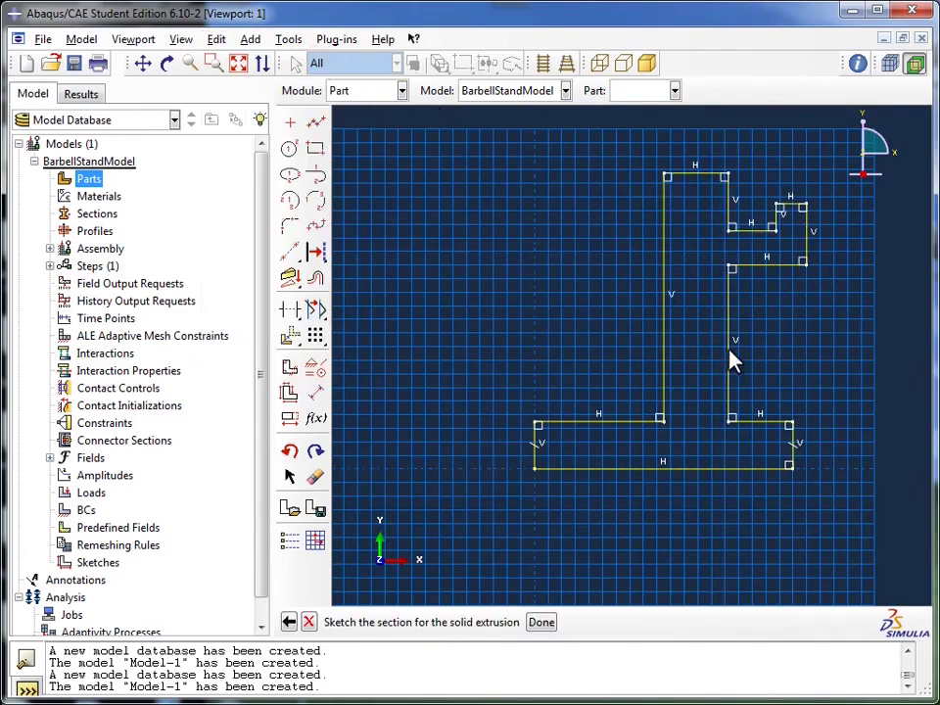
Step: Dimension the vertical thickness between the hook's notch floor and its underside as 0.1
left_click(317, 395)
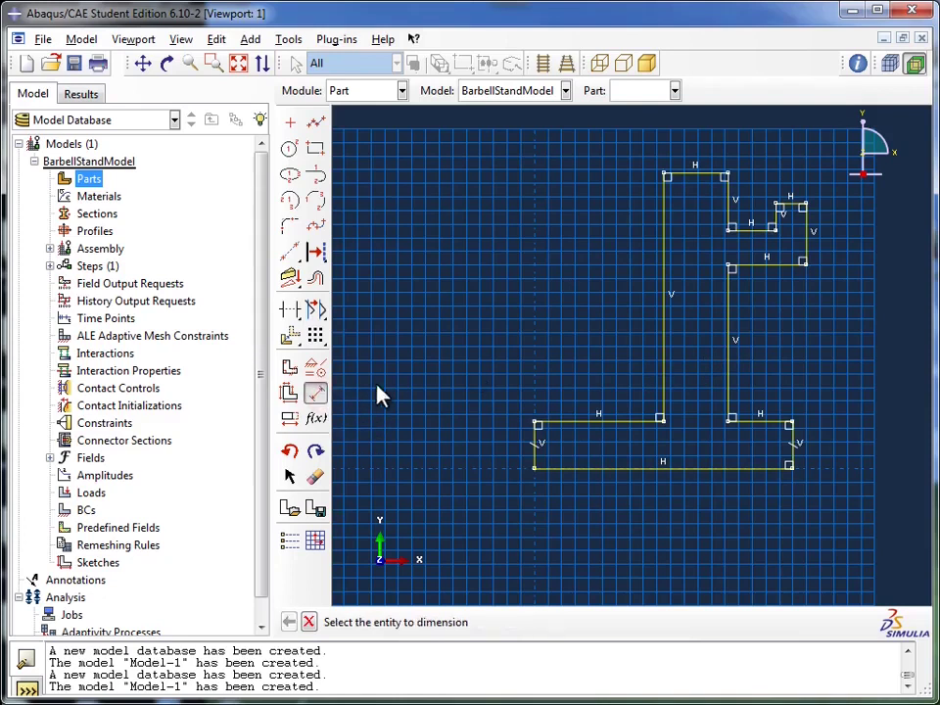
left_click(755, 235)
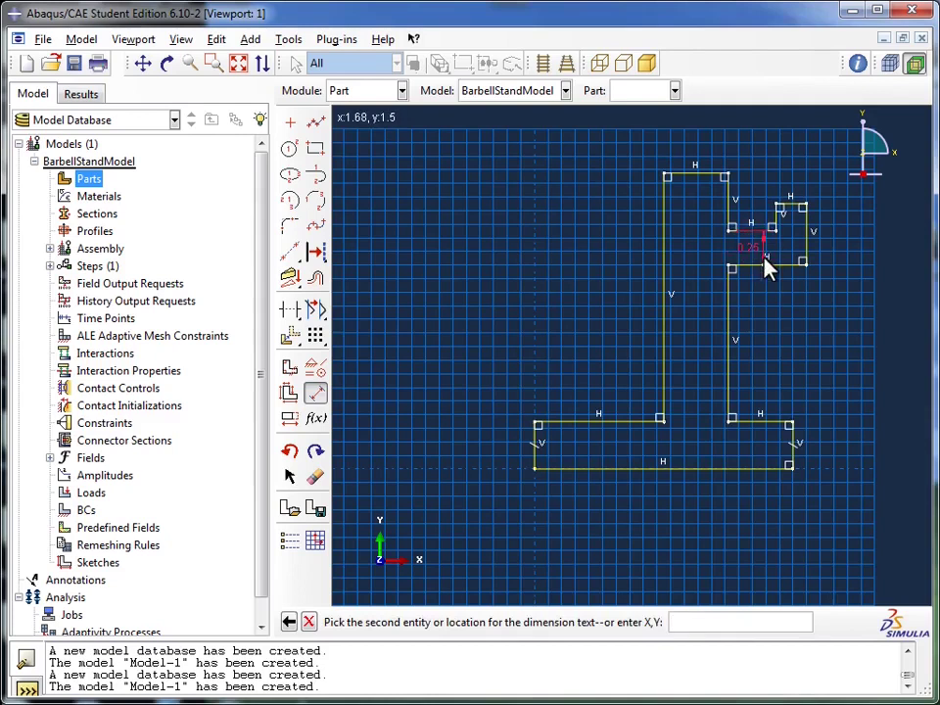
left_click(761, 266)
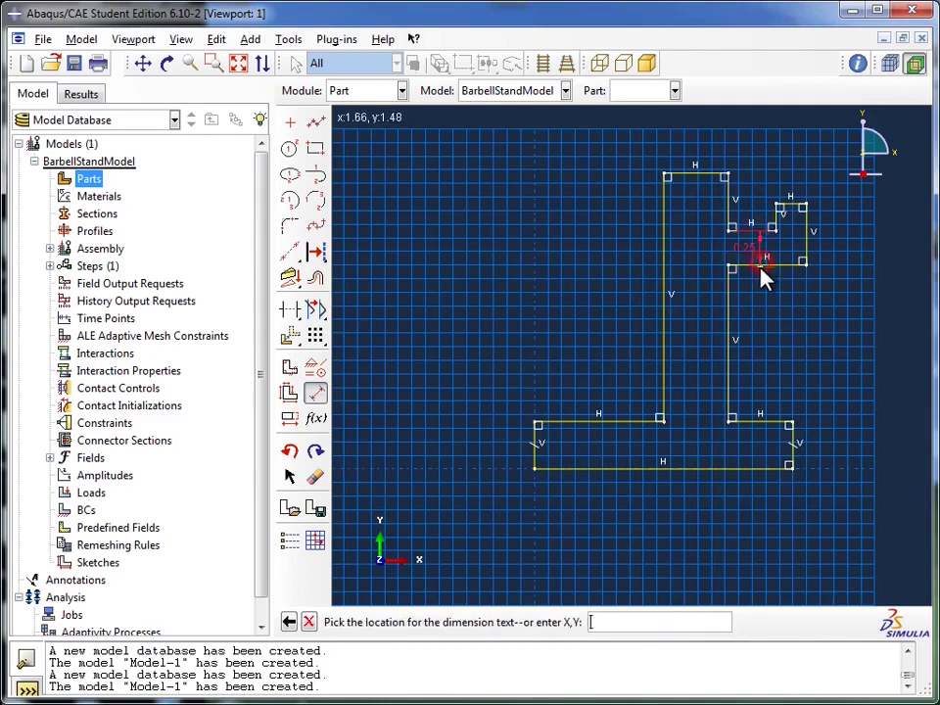
left_click(857, 280)
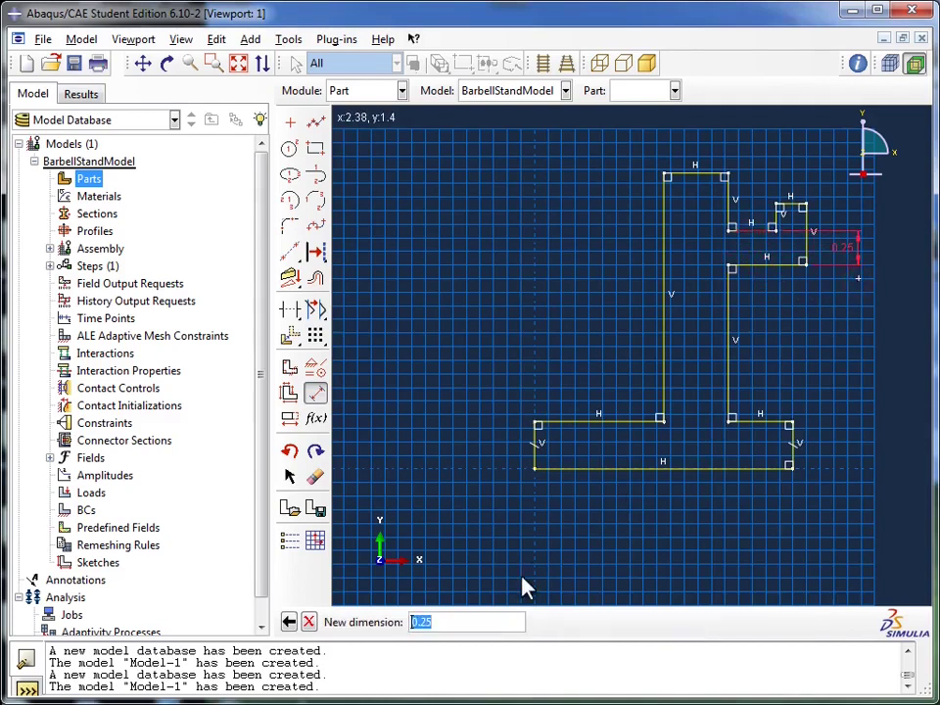
type("0.1")
key("Return")
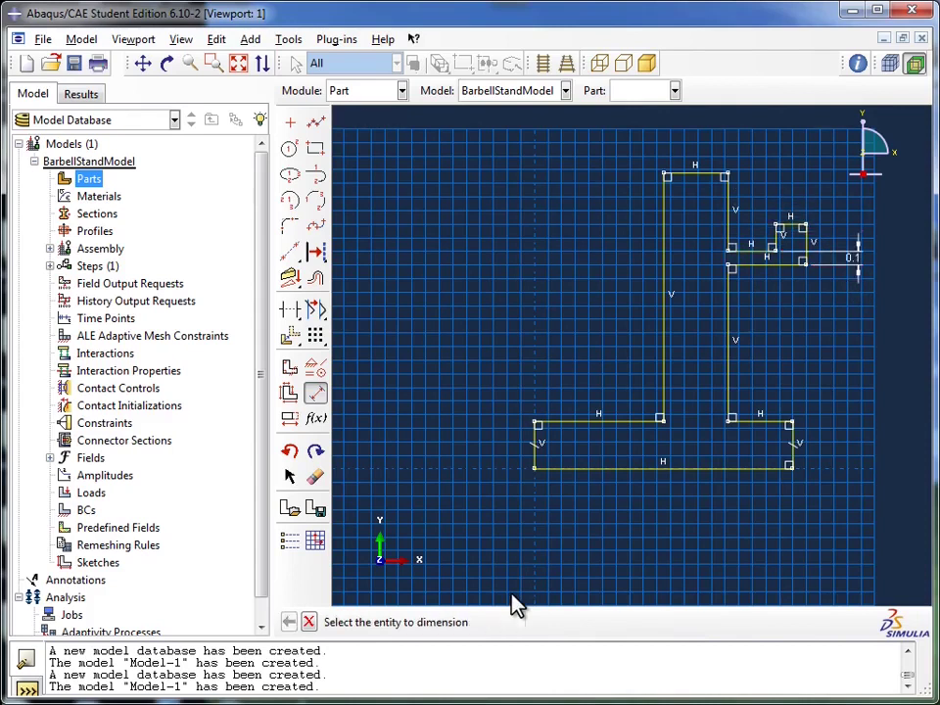
Step: Dimension the hook tip's top edge as 0.1 wide and the hook's underside edge as 0.2 long
left_click(792, 226)
left_click(808, 203)
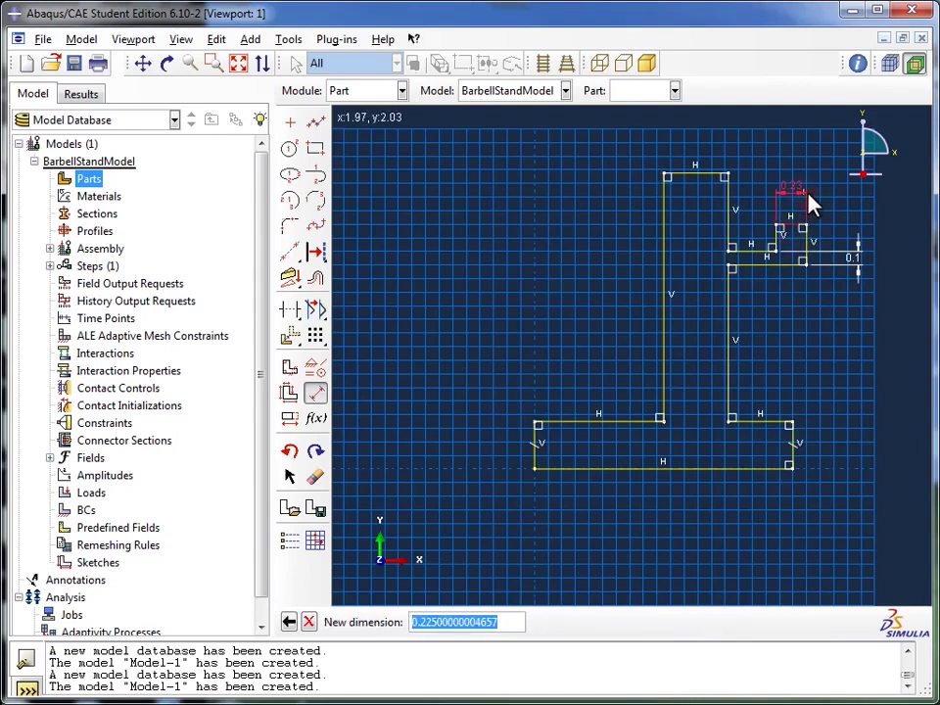
type("0.1")
key("Return")
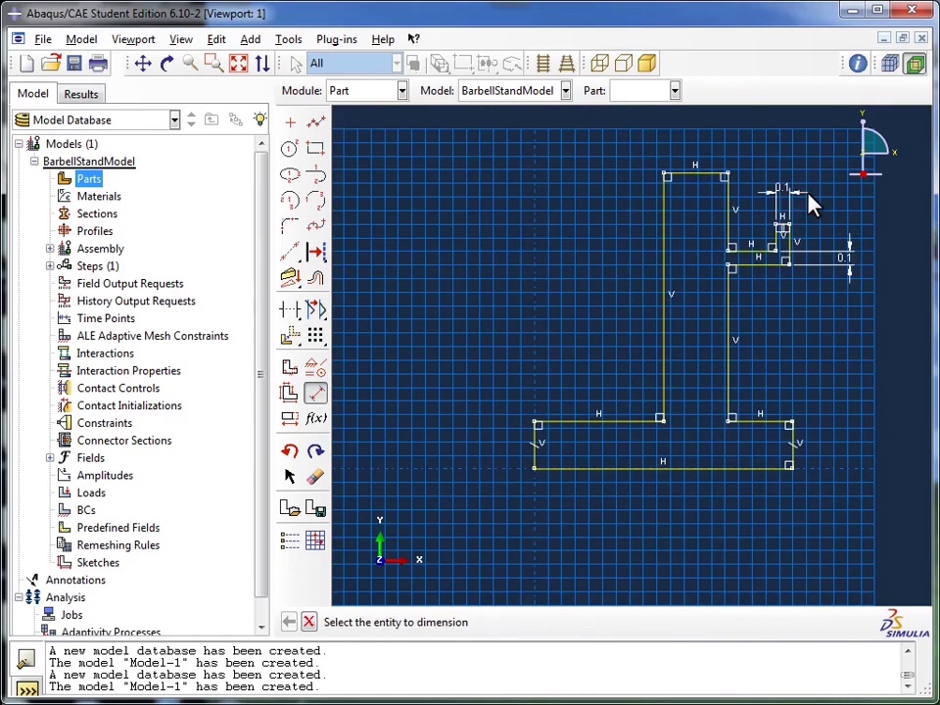
left_click(771, 267)
left_click(772, 302)
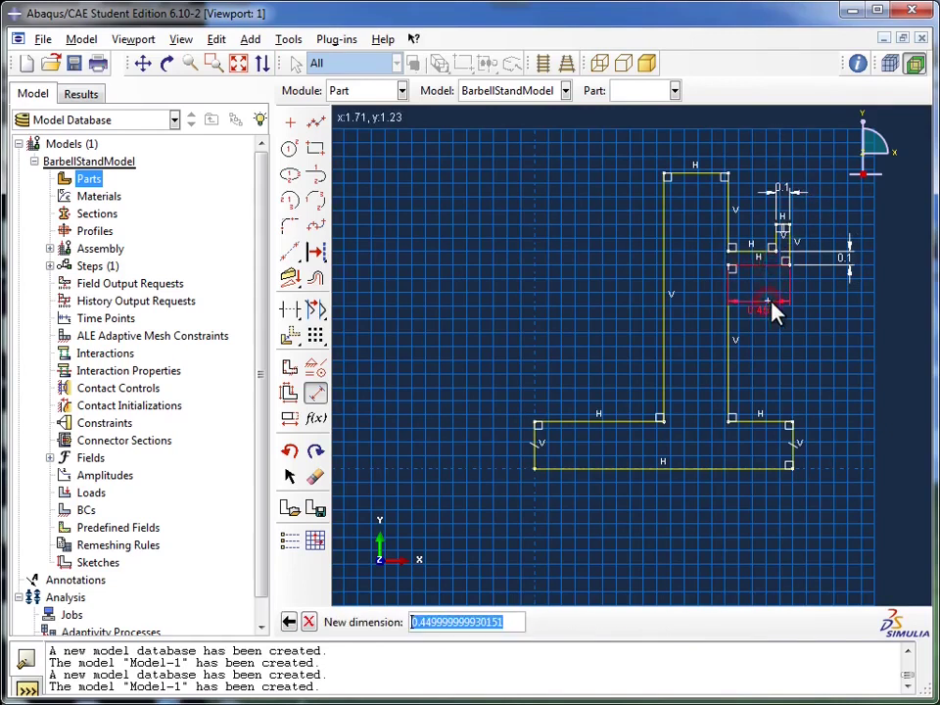
type("0.2")
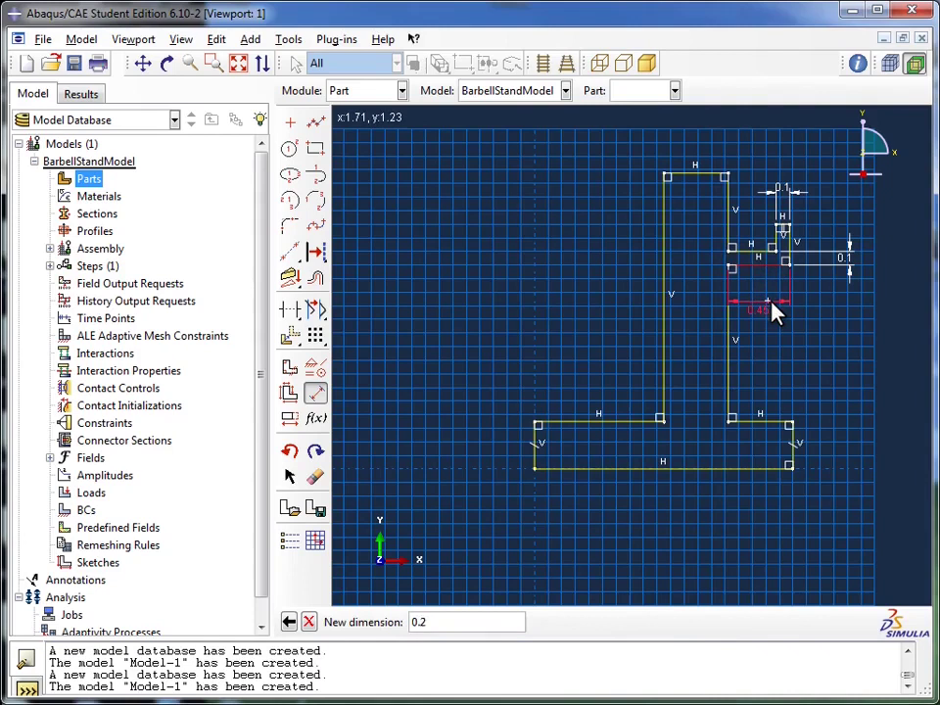
key("Return")
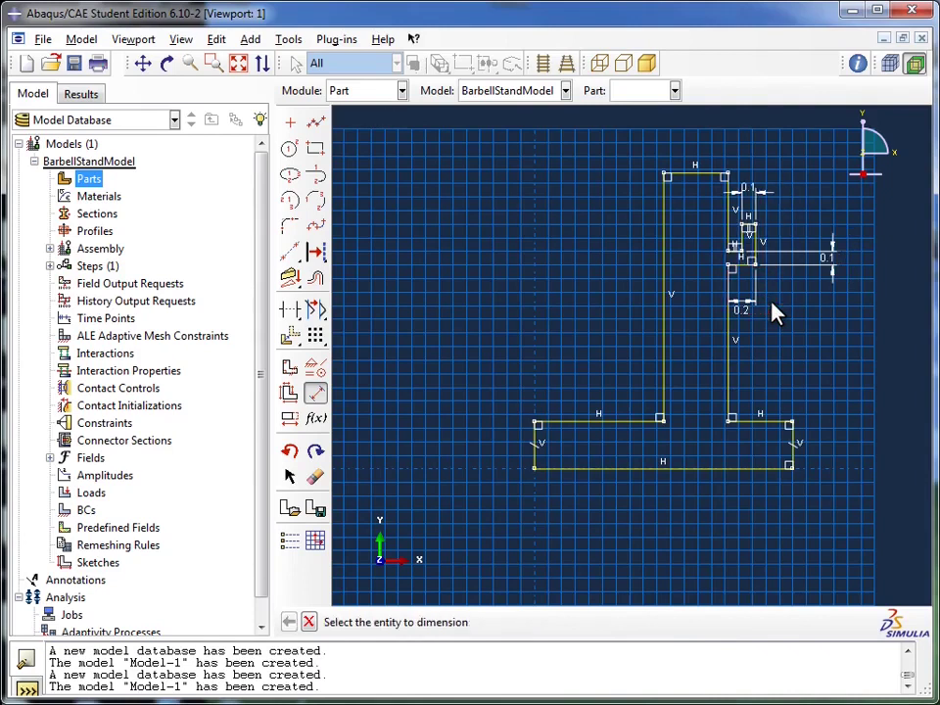
Step: Dimension the short vertical edge at the hook-side end of the base as 0.1
left_click(791, 442)
left_click(830, 445)
type("0.1")
key("Return")
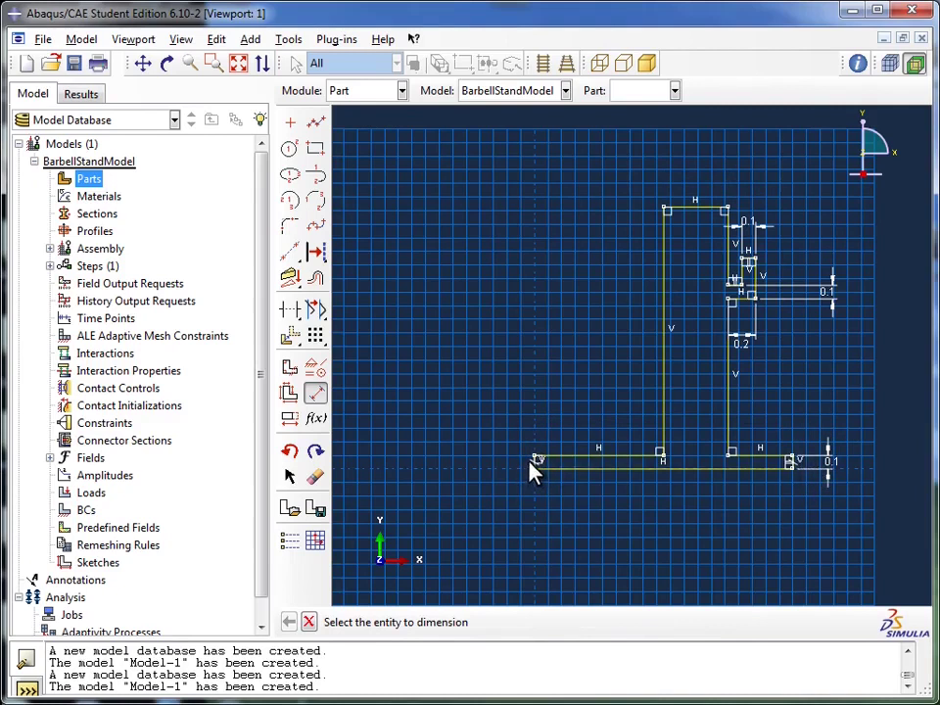
Step: Dimension the vertical distance from the base's bottom edge to the hook's underside as 1.1
left_click(775, 470)
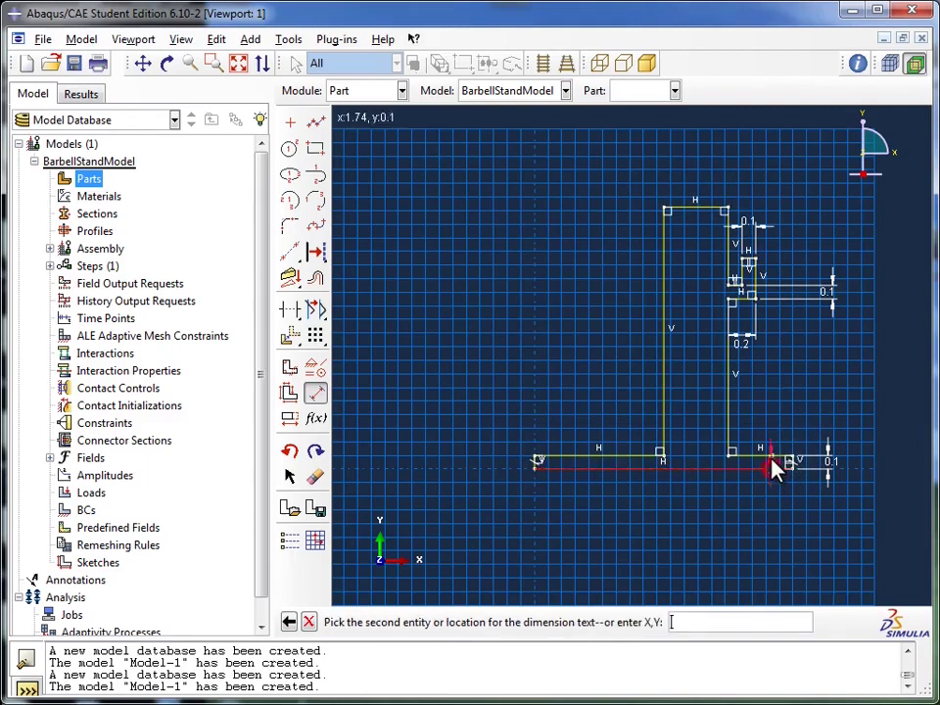
left_click(748, 302)
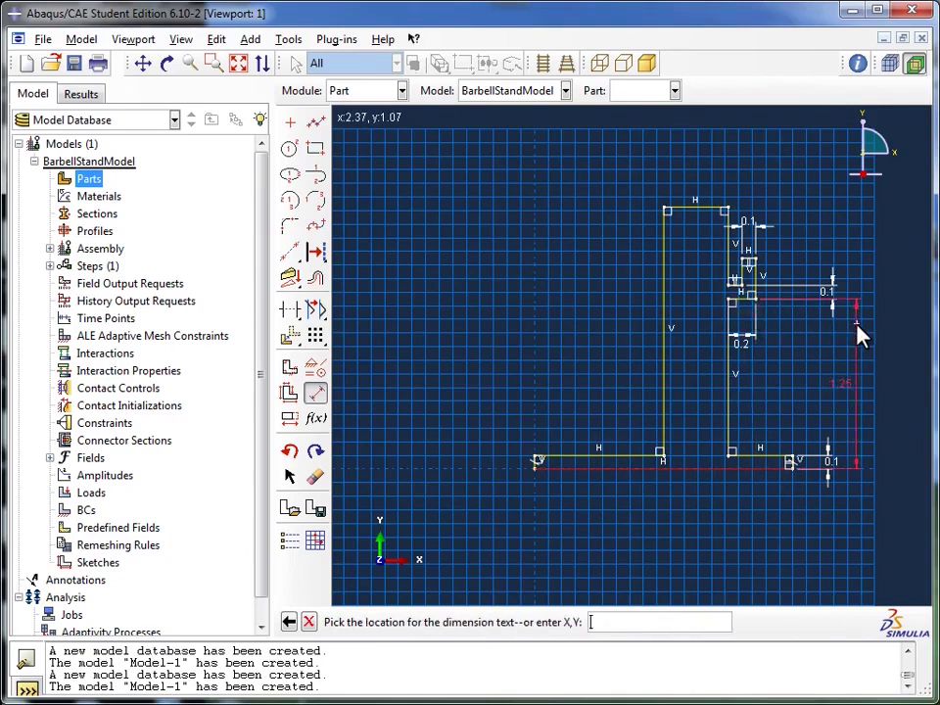
left_click(478, 323)
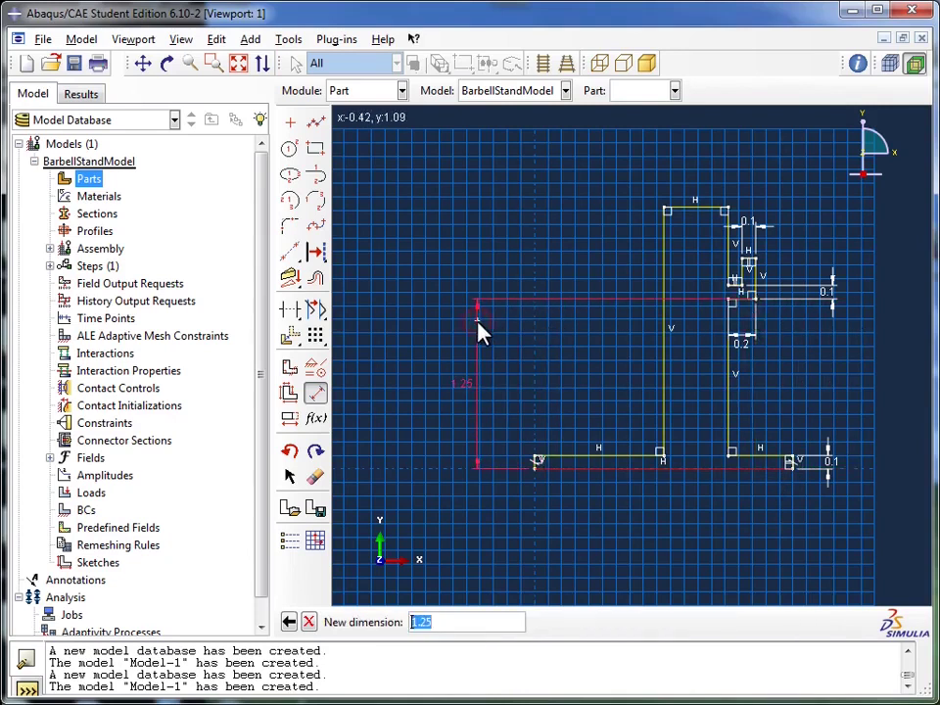
type("1.1")
key("Return")
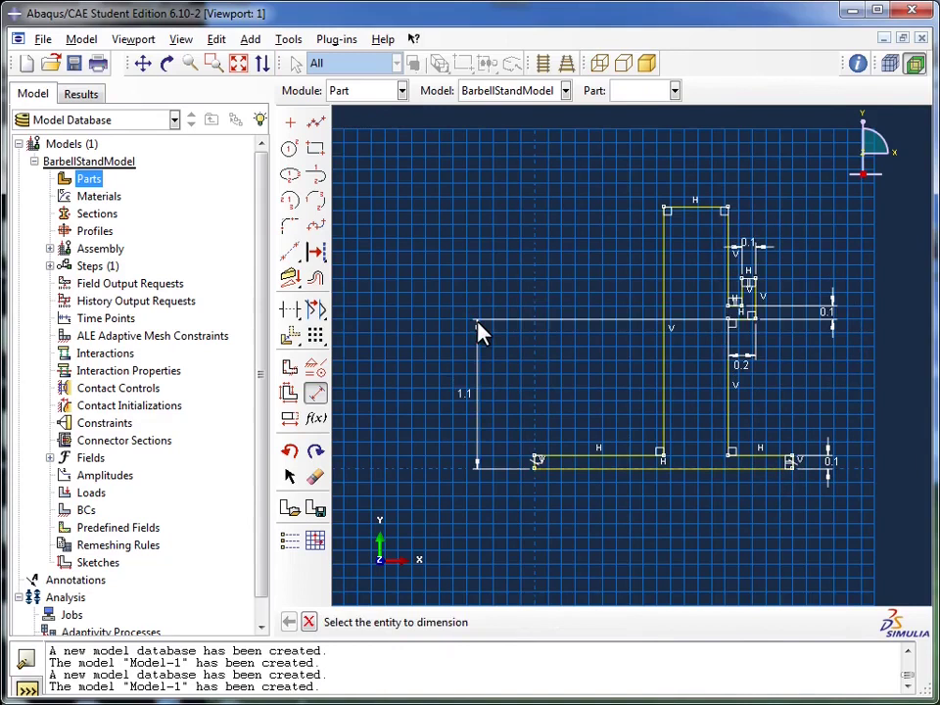
Step: Dimension the overall height from the base's bottom edge to the upright's top edge as 1.5
left_click(560, 467)
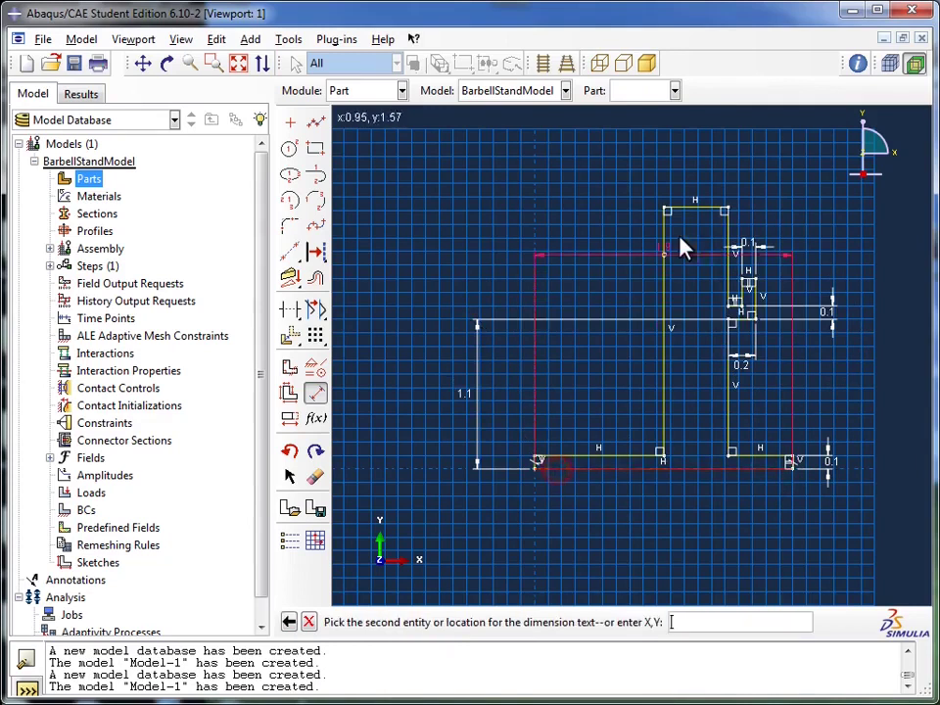
left_click(701, 212)
left_click(415, 237)
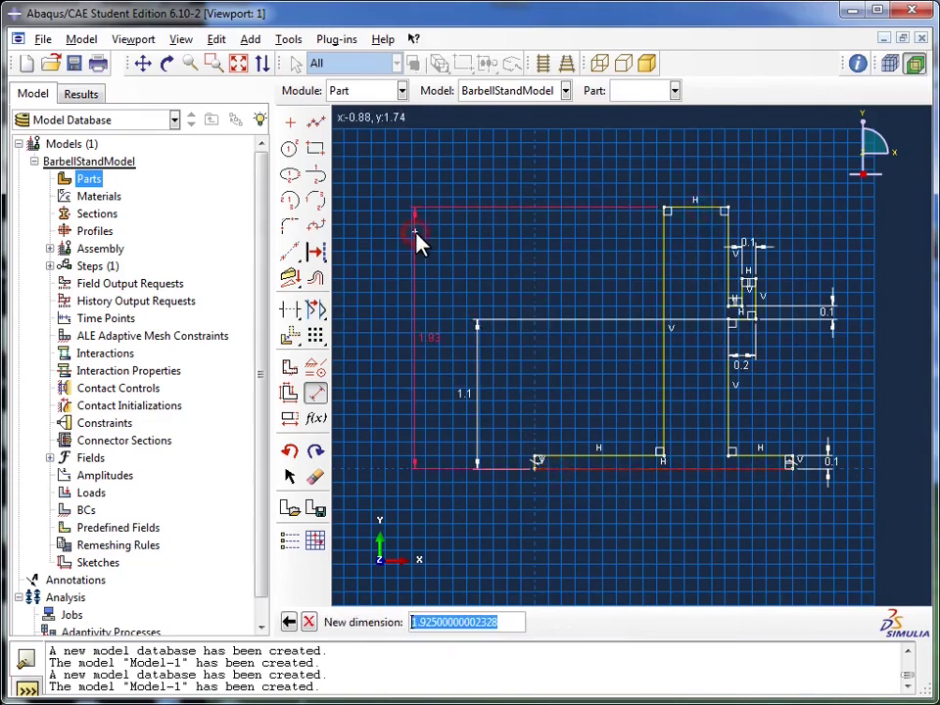
type("1.5")
key("Return")
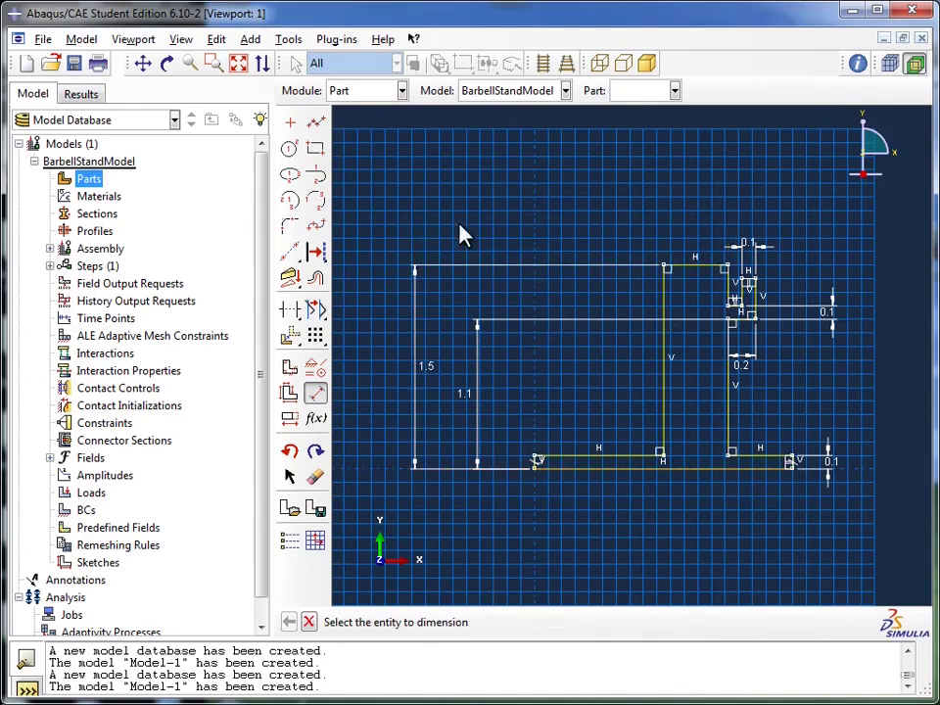
Step: Dimension the upright's top edge as 0.1 wide
left_click(680, 268)
left_click(683, 217)
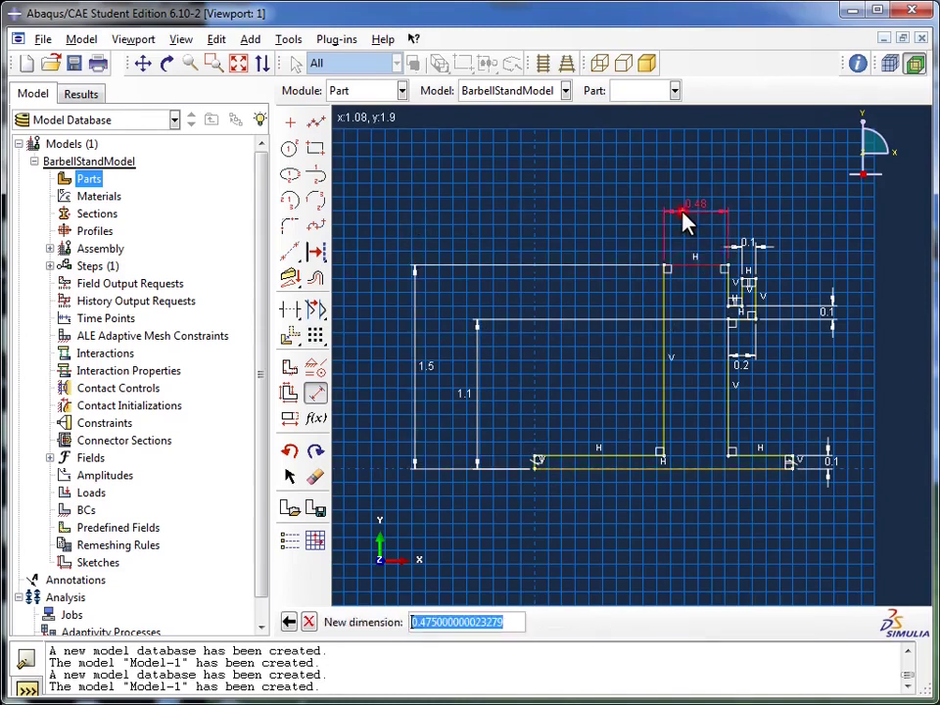
type("0.1")
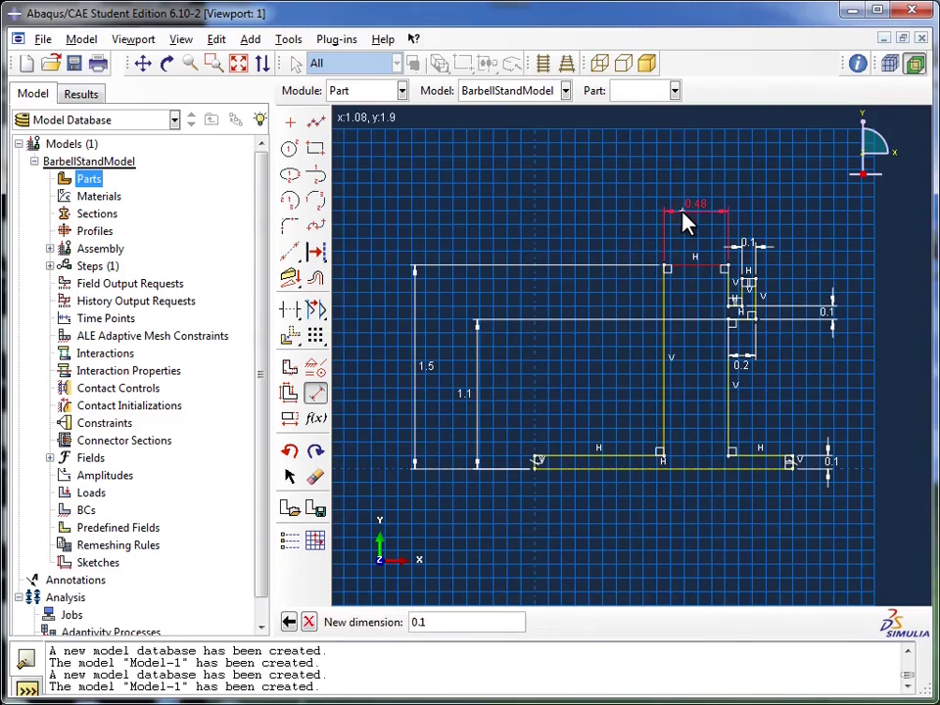
key("Return")
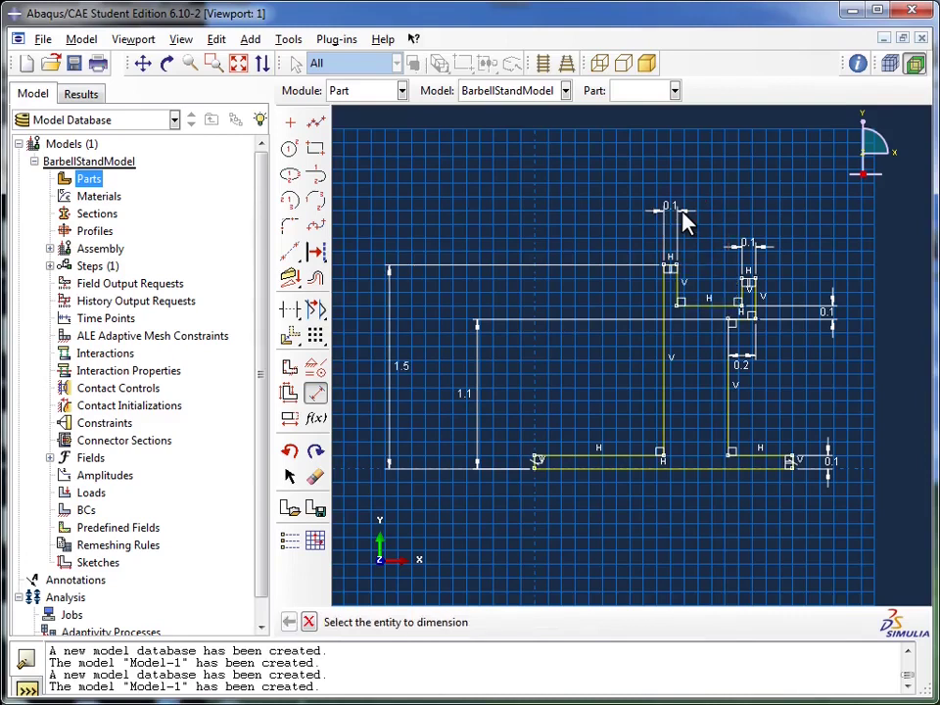
Step: Dimension the horizontal distance between the upright's two long vertical edges as 0.1
left_click(731, 392)
left_click(667, 407)
left_click(680, 535)
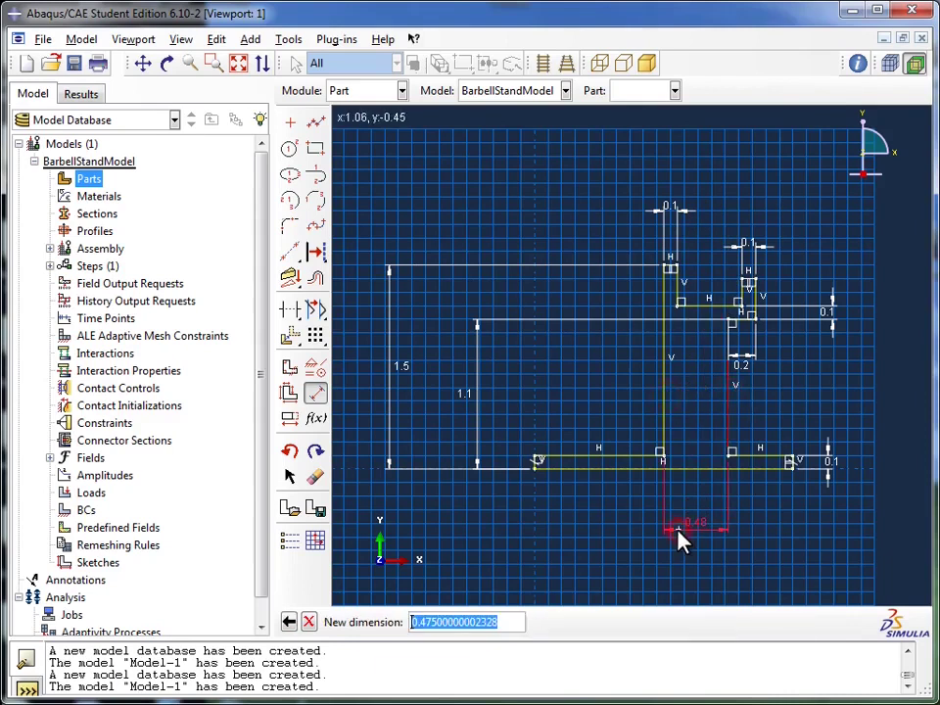
type("0.1")
key("Return")
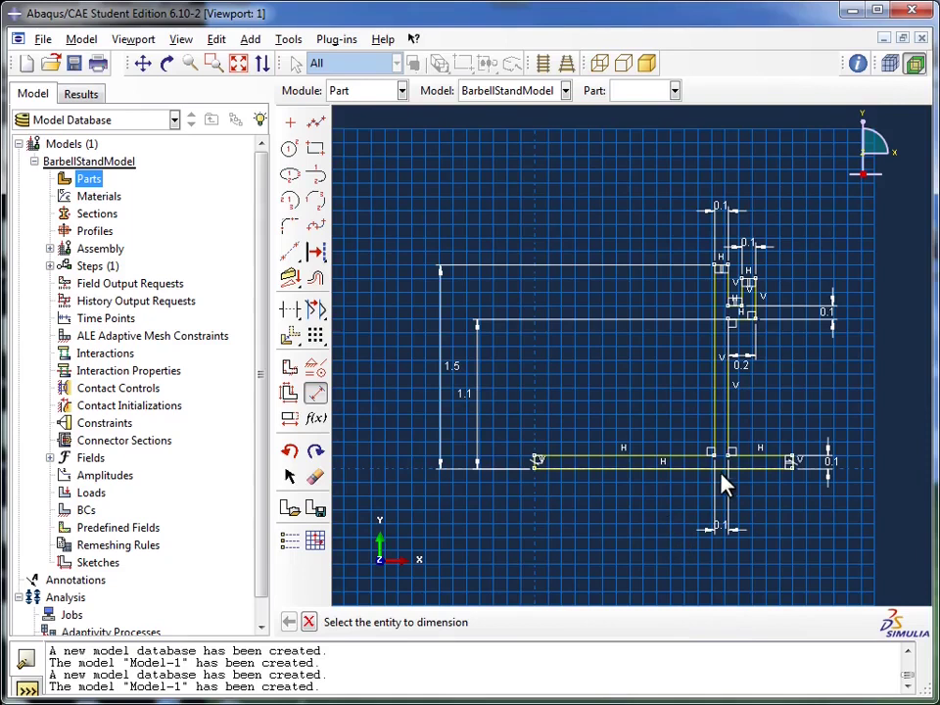
Step: Dimension the horizontal distance from the upright's outer vertical edge to the base's end opposite the hook as 0.35
left_click(716, 437)
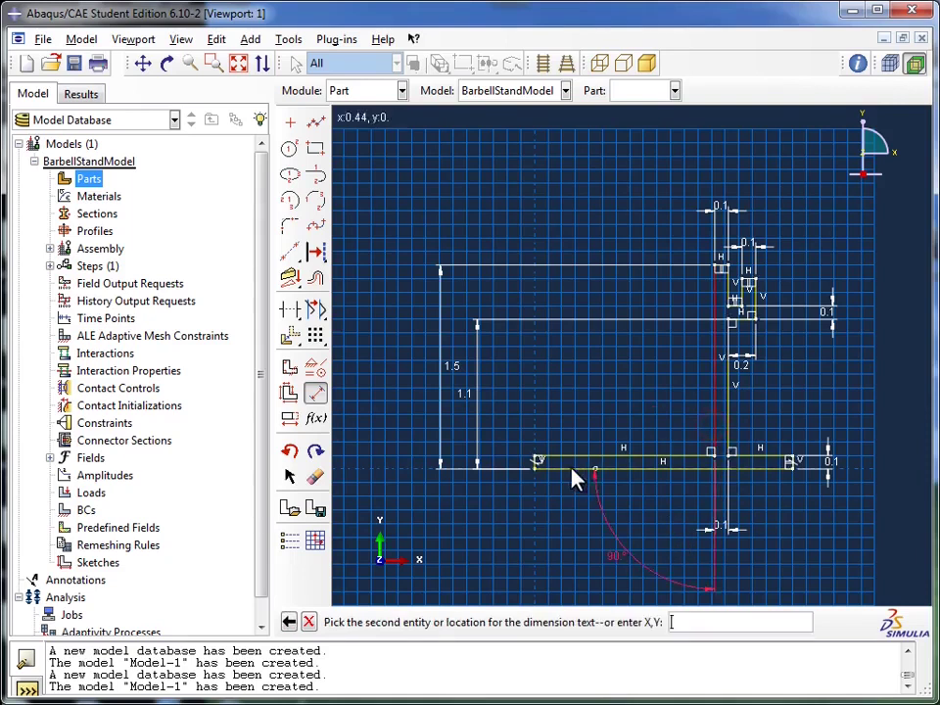
left_click(537, 462)
left_click(551, 519)
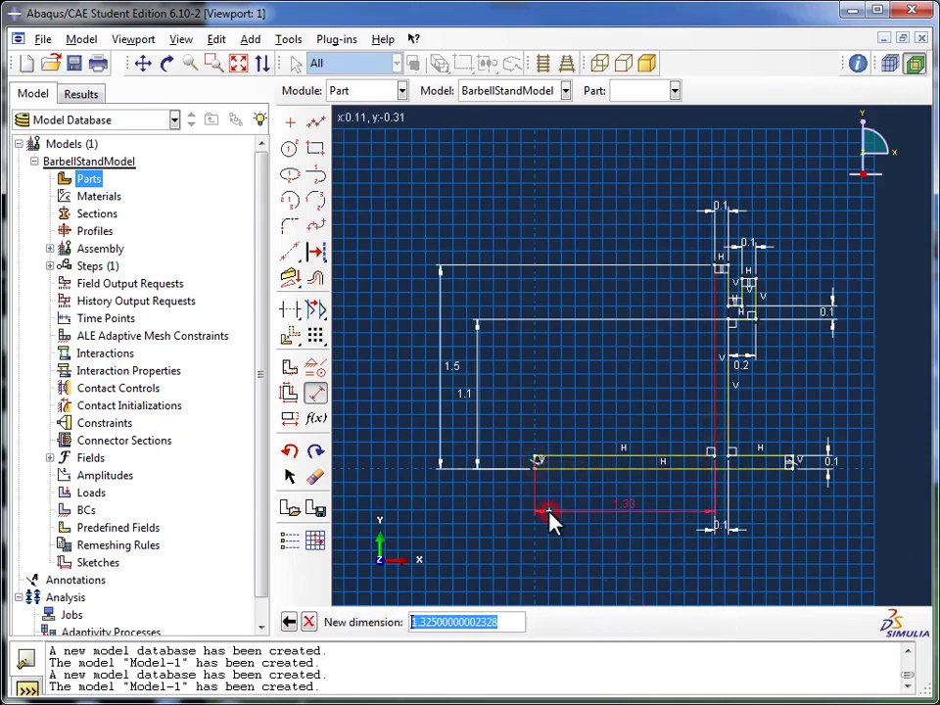
type("0.1")
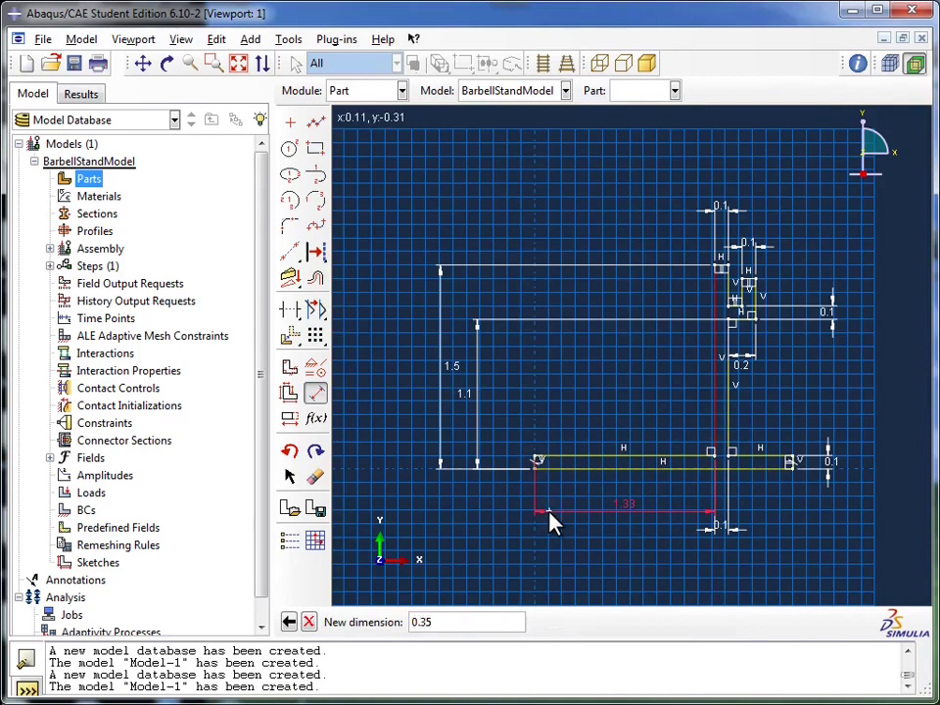
key("Return")
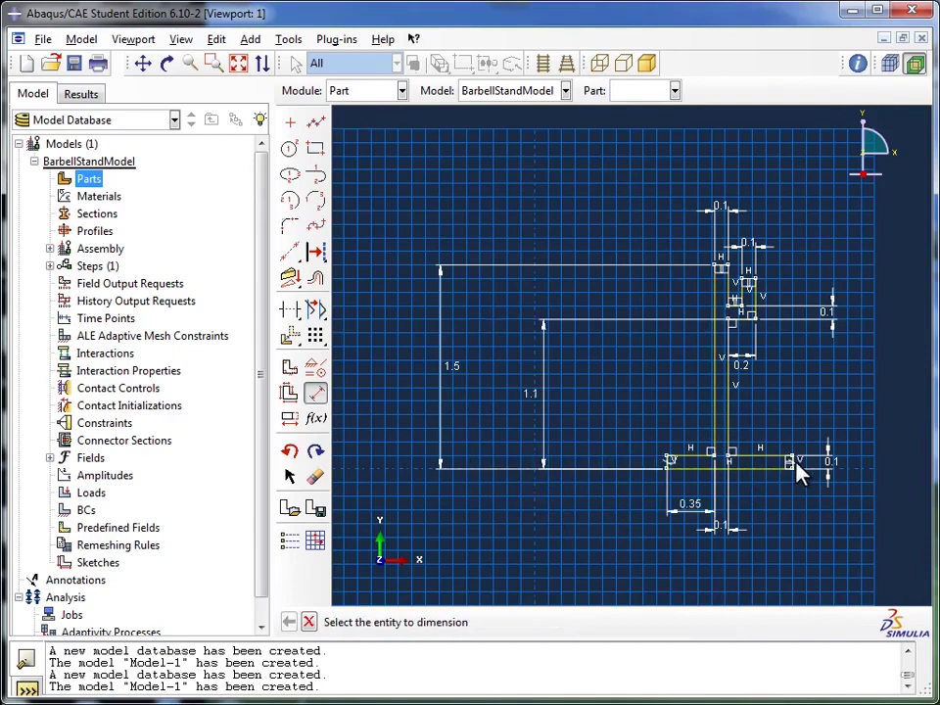
Step: Dimension the horizontal distance from the upright's hook-side edge to the base's hook-side end as 0.45, and finish dimensioning
left_click(730, 439)
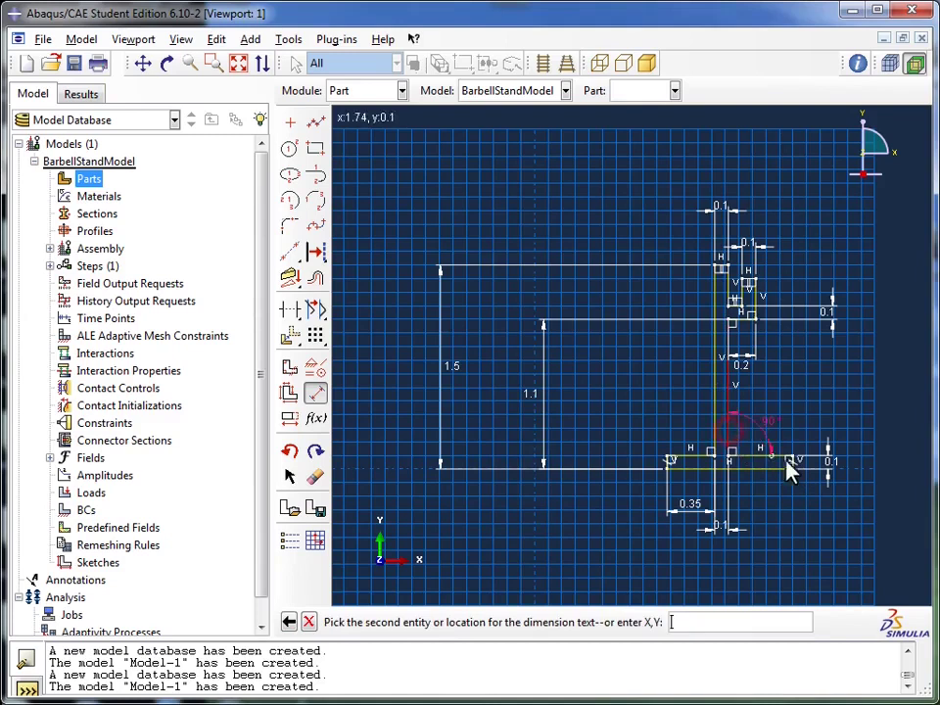
left_click(791, 461)
left_click(791, 510)
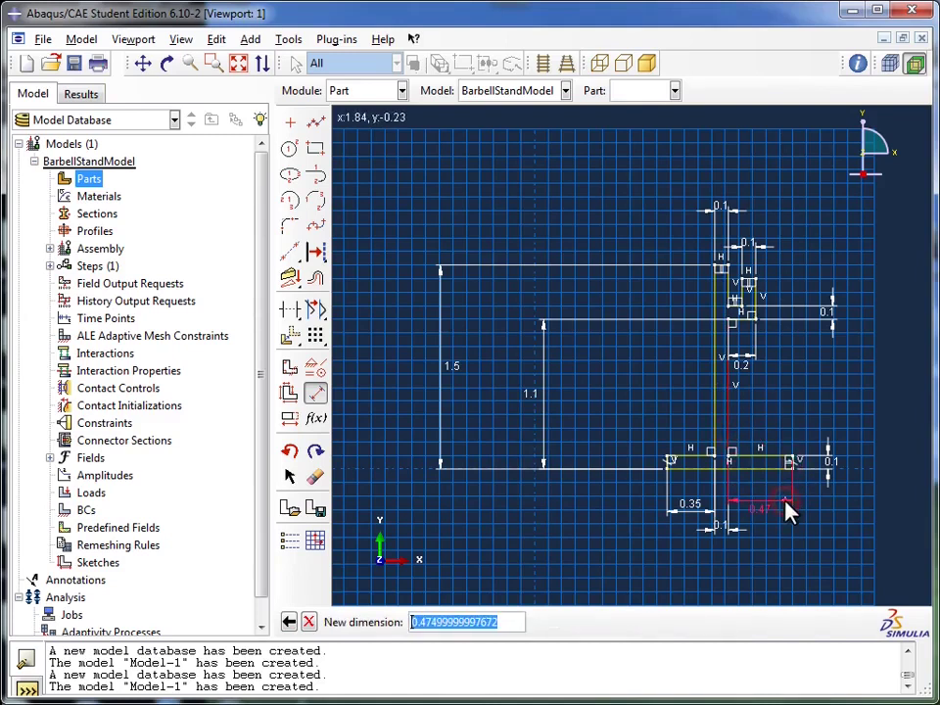
type("0.45")
key("Return")
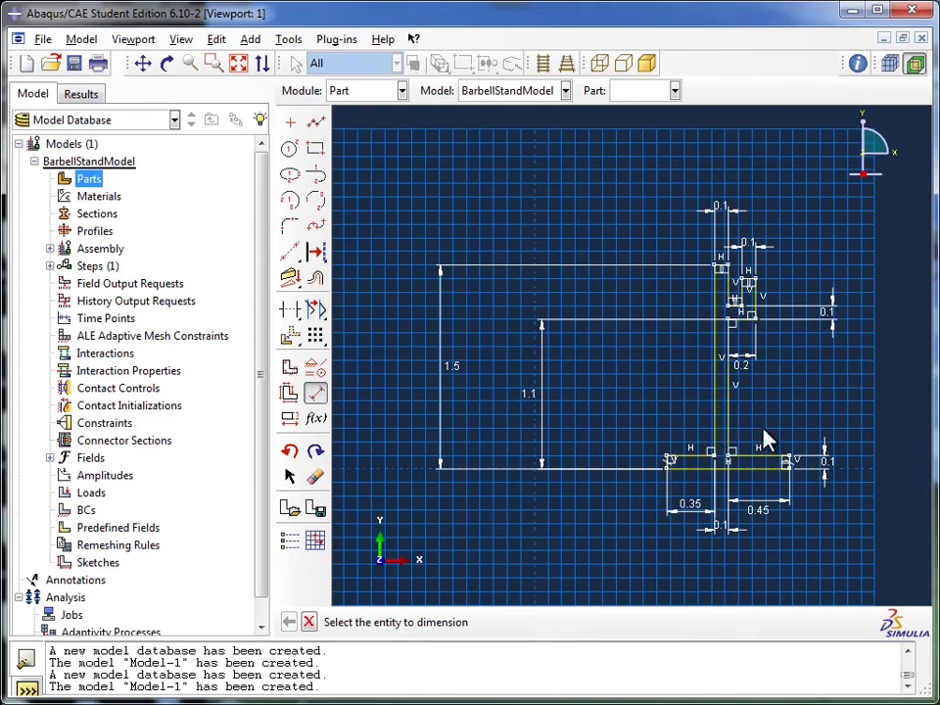
left_click(238, 64)
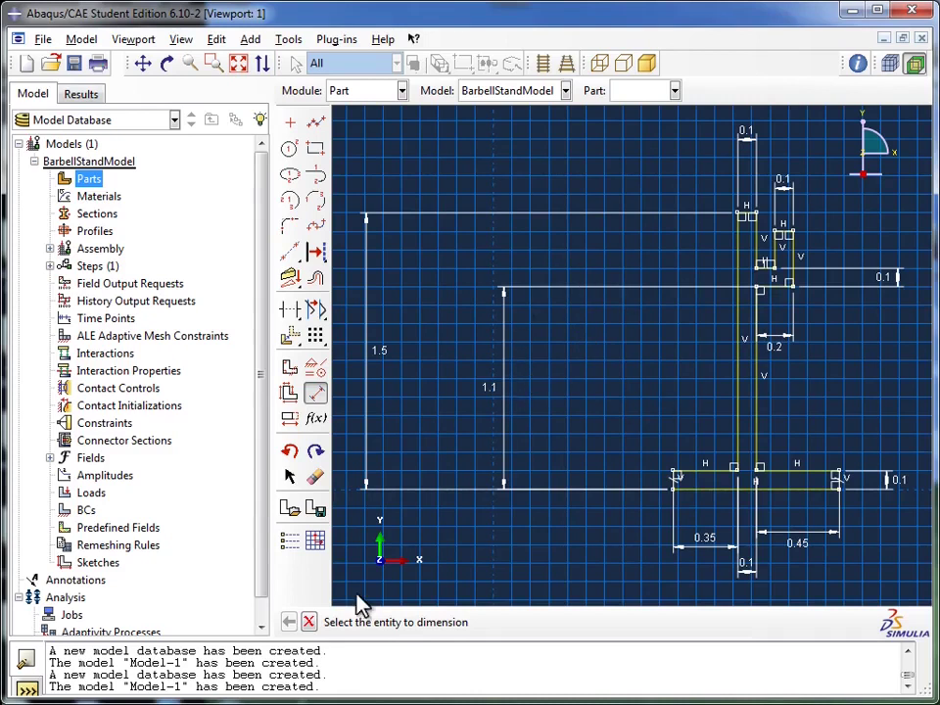
left_click(310, 623)
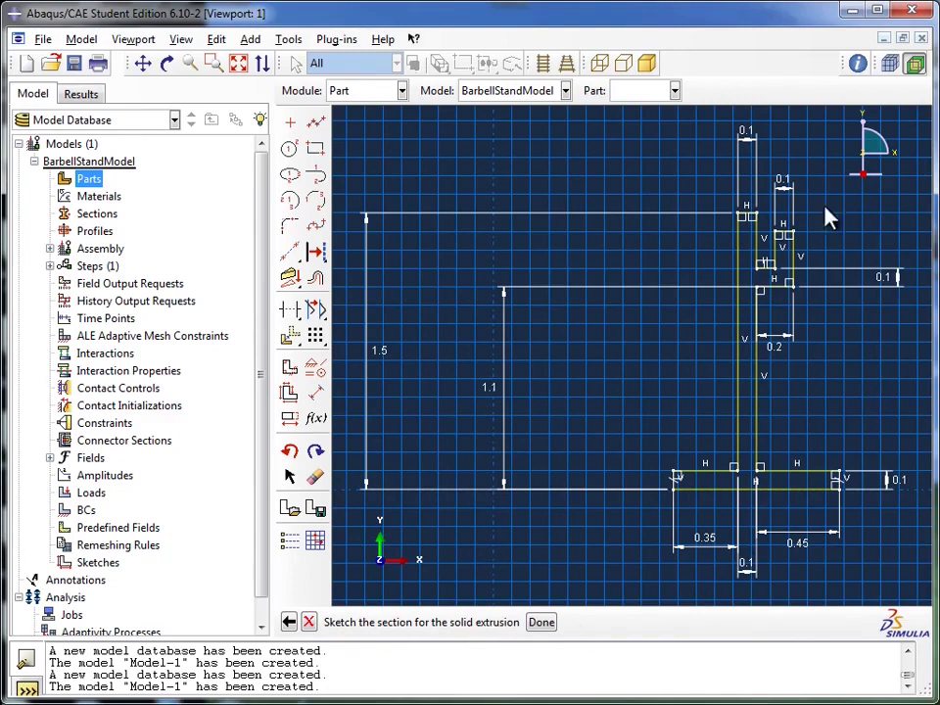
Step: Finish the profile sketch and extrude it as a blind base extrusion with a depth of 0.1
left_click(542, 623)
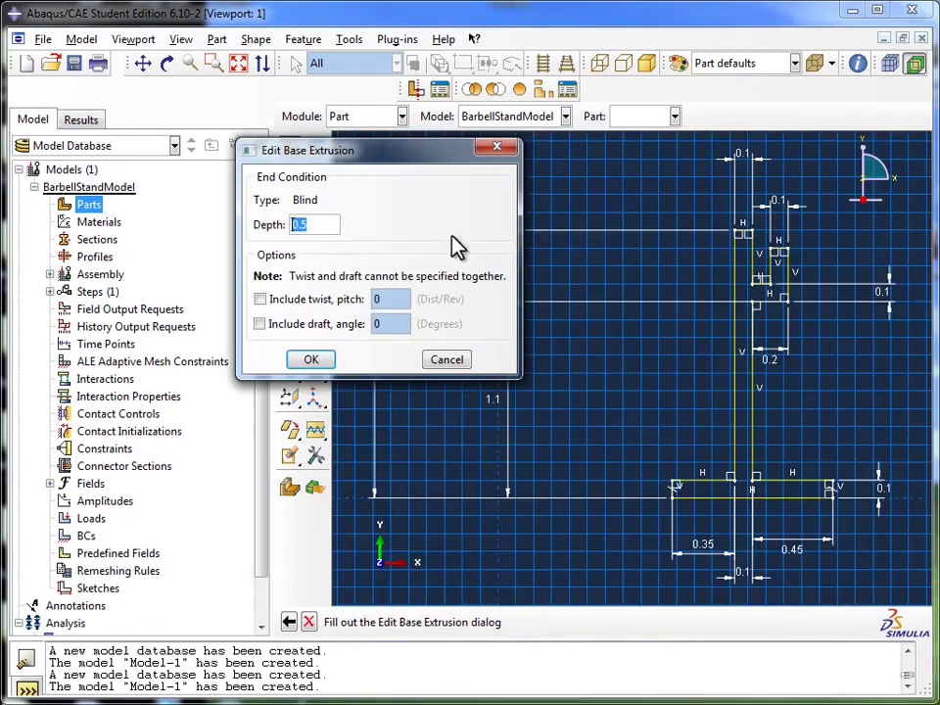
left_click_drag(396, 157, 350, 276)
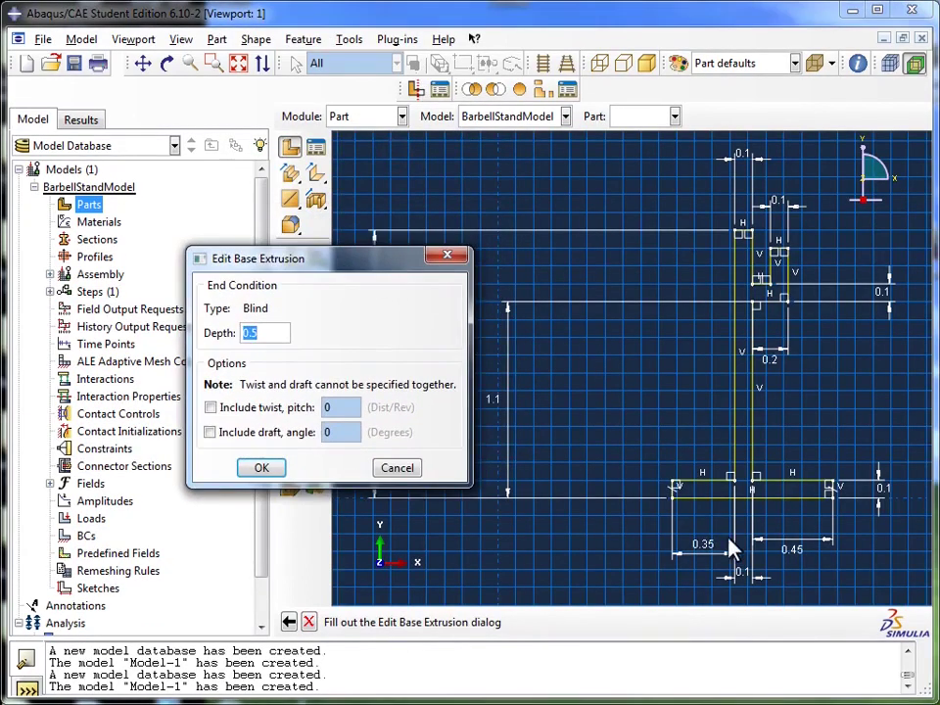
left_click(268, 336)
double_click(268, 336)
type("0.1")
left_click(264, 467)
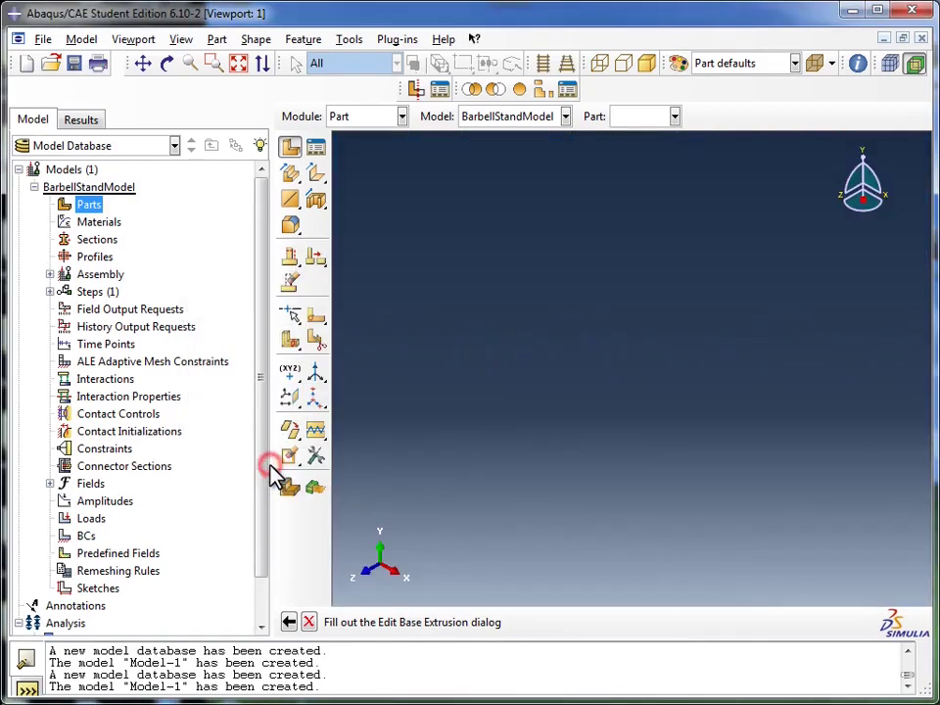